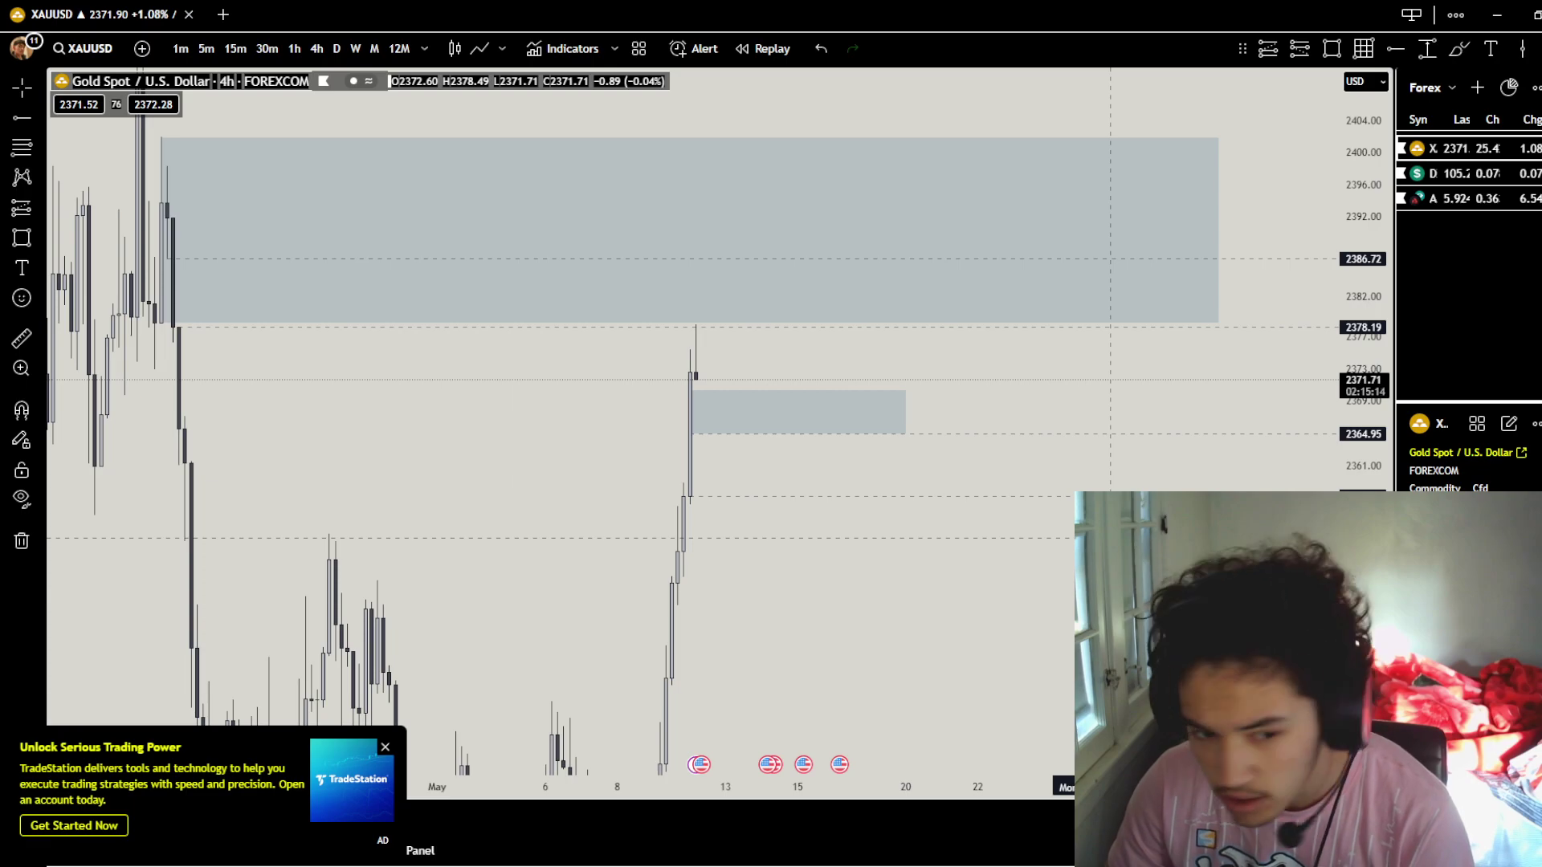
# Switch the XAUUSD chart from the 4-hour to the 1-hour timeframe.
pyautogui.moveTo(780, 522); pyautogui.dragTo(1019, 568)
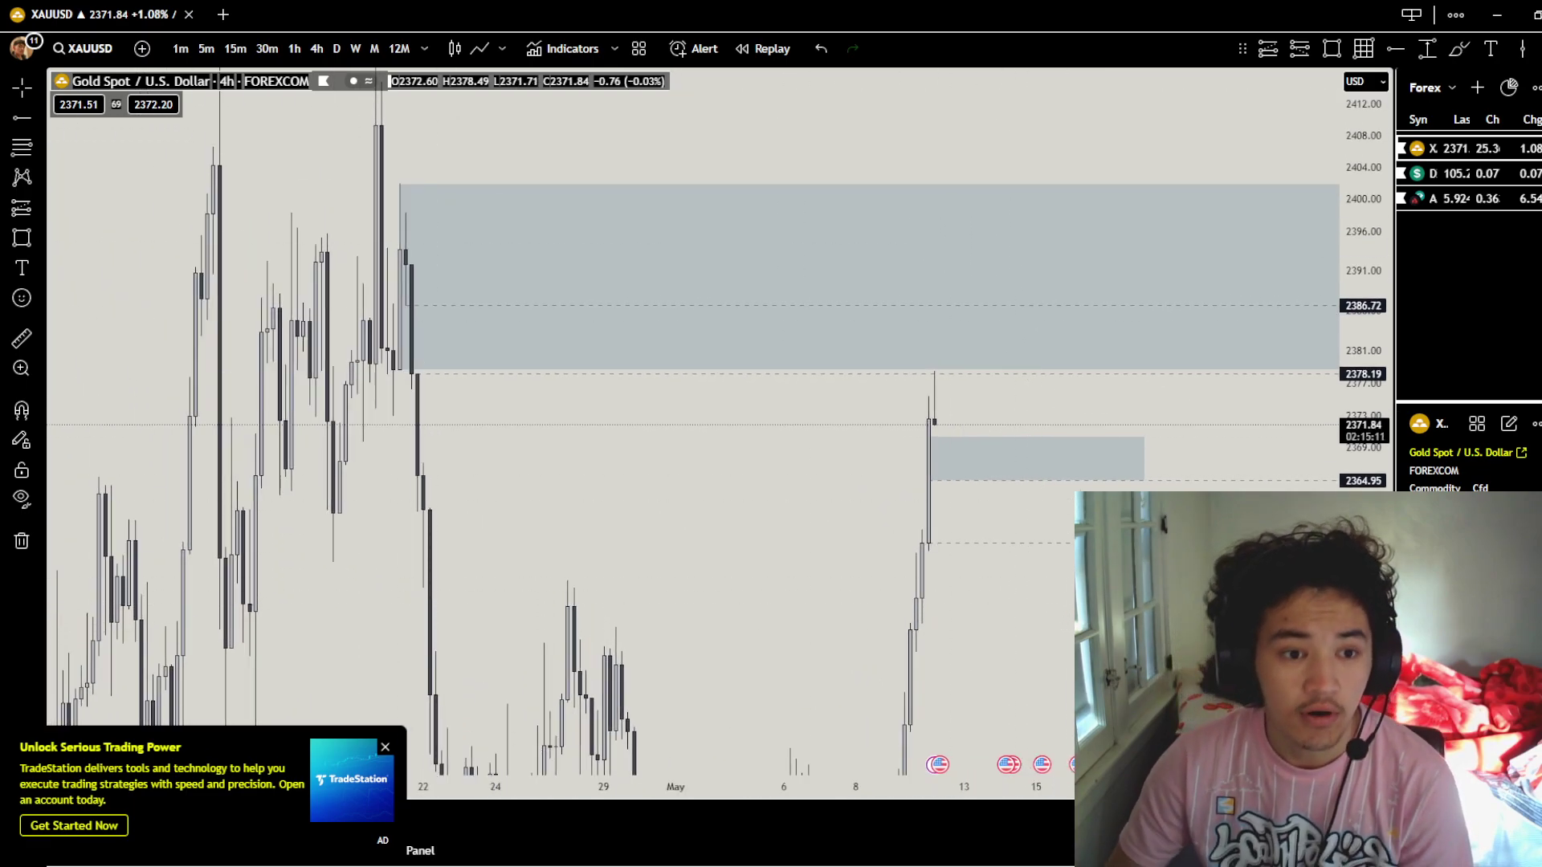
pyautogui.click(295, 49)
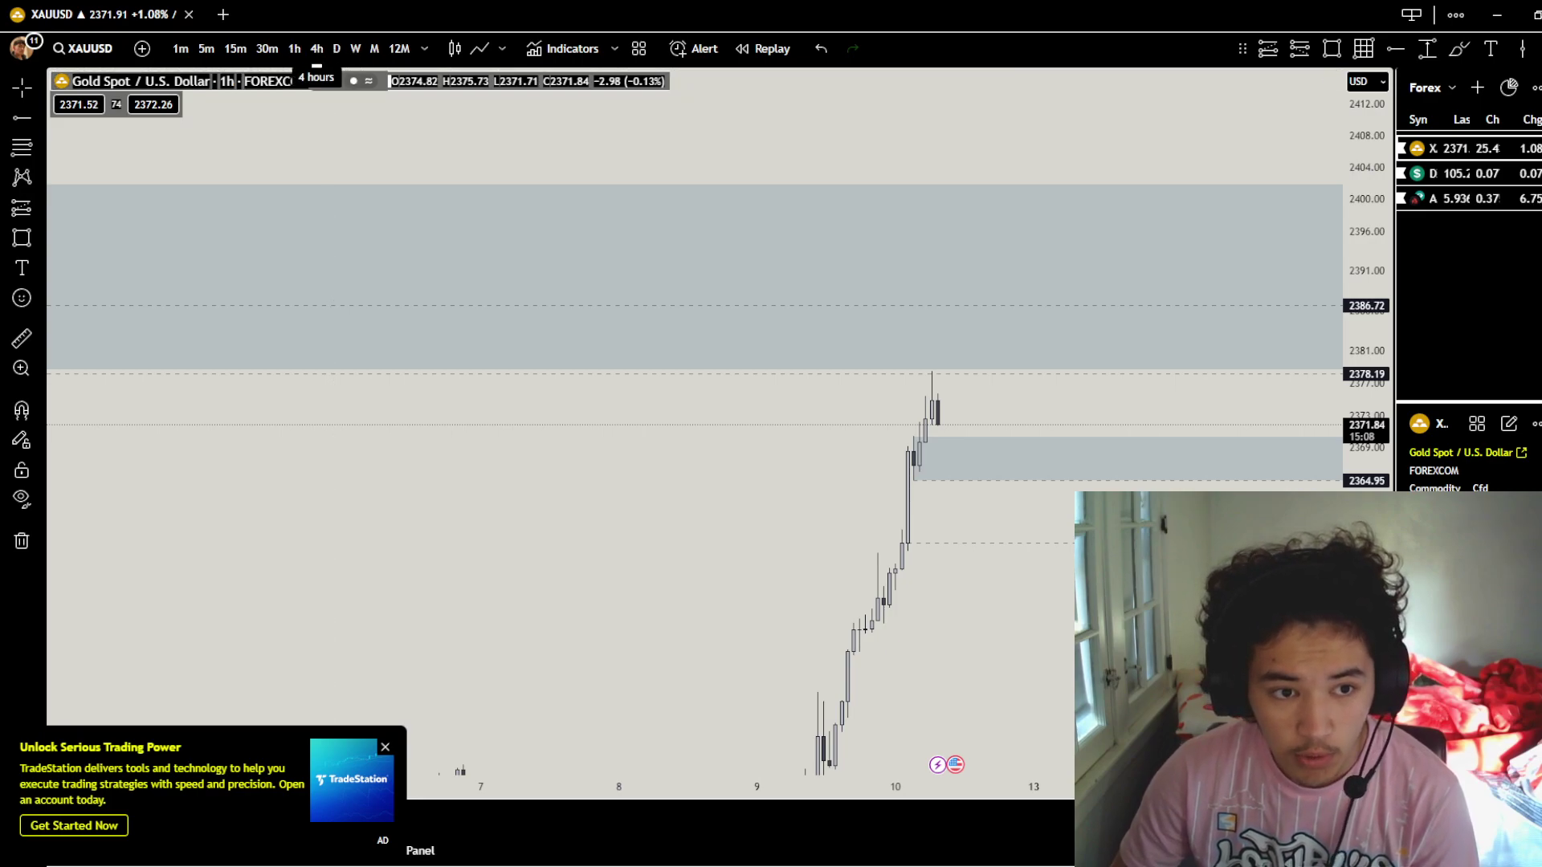
pyautogui.click(316, 63)
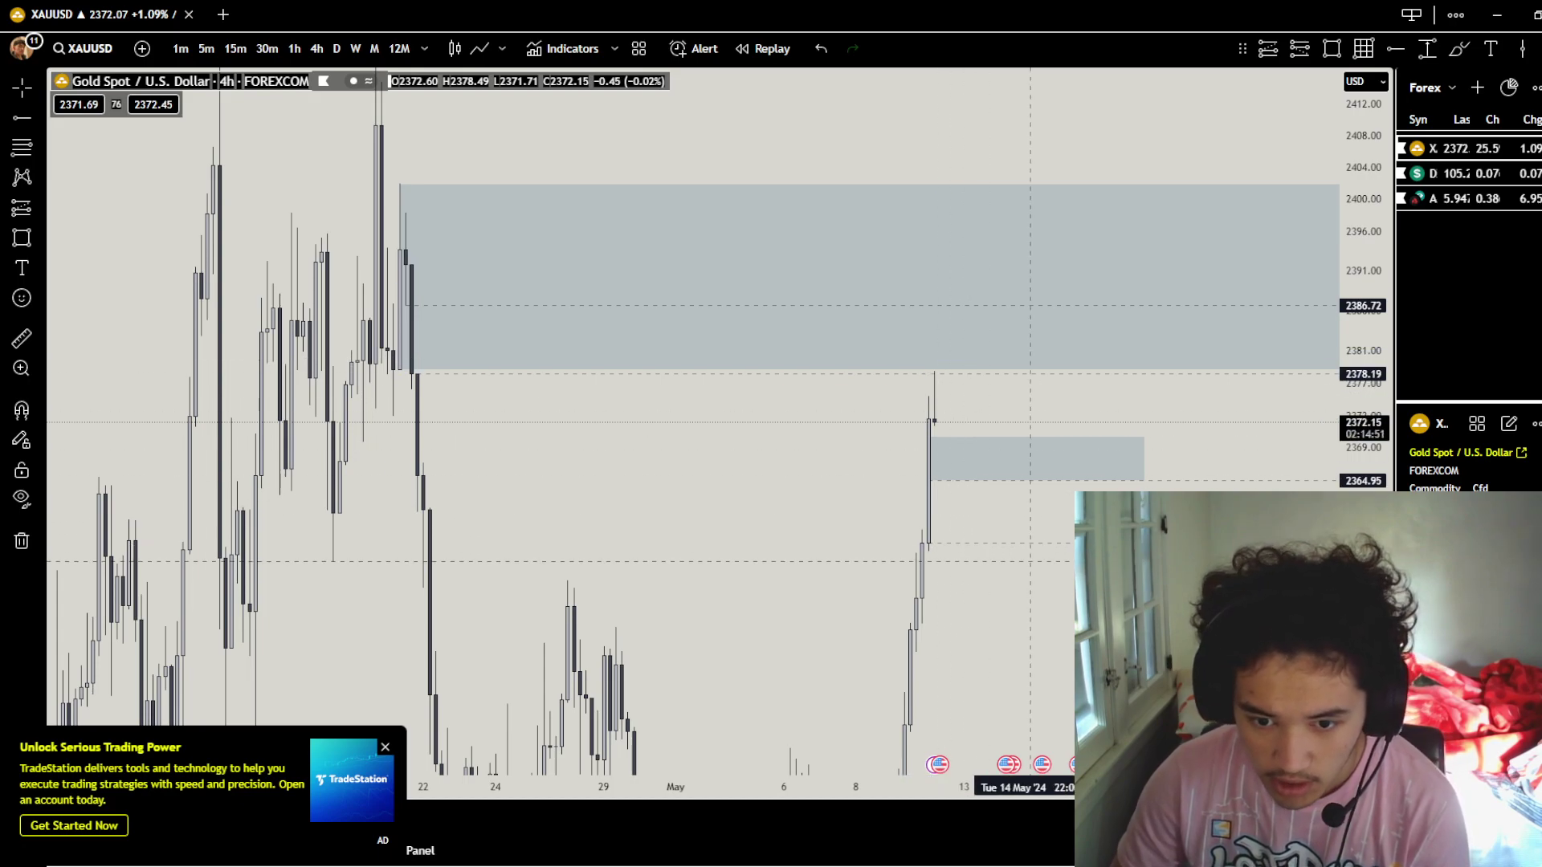
pyautogui.moveTo(1030, 562); pyautogui.dragTo(1090, 578)
pyautogui.click(295, 49)
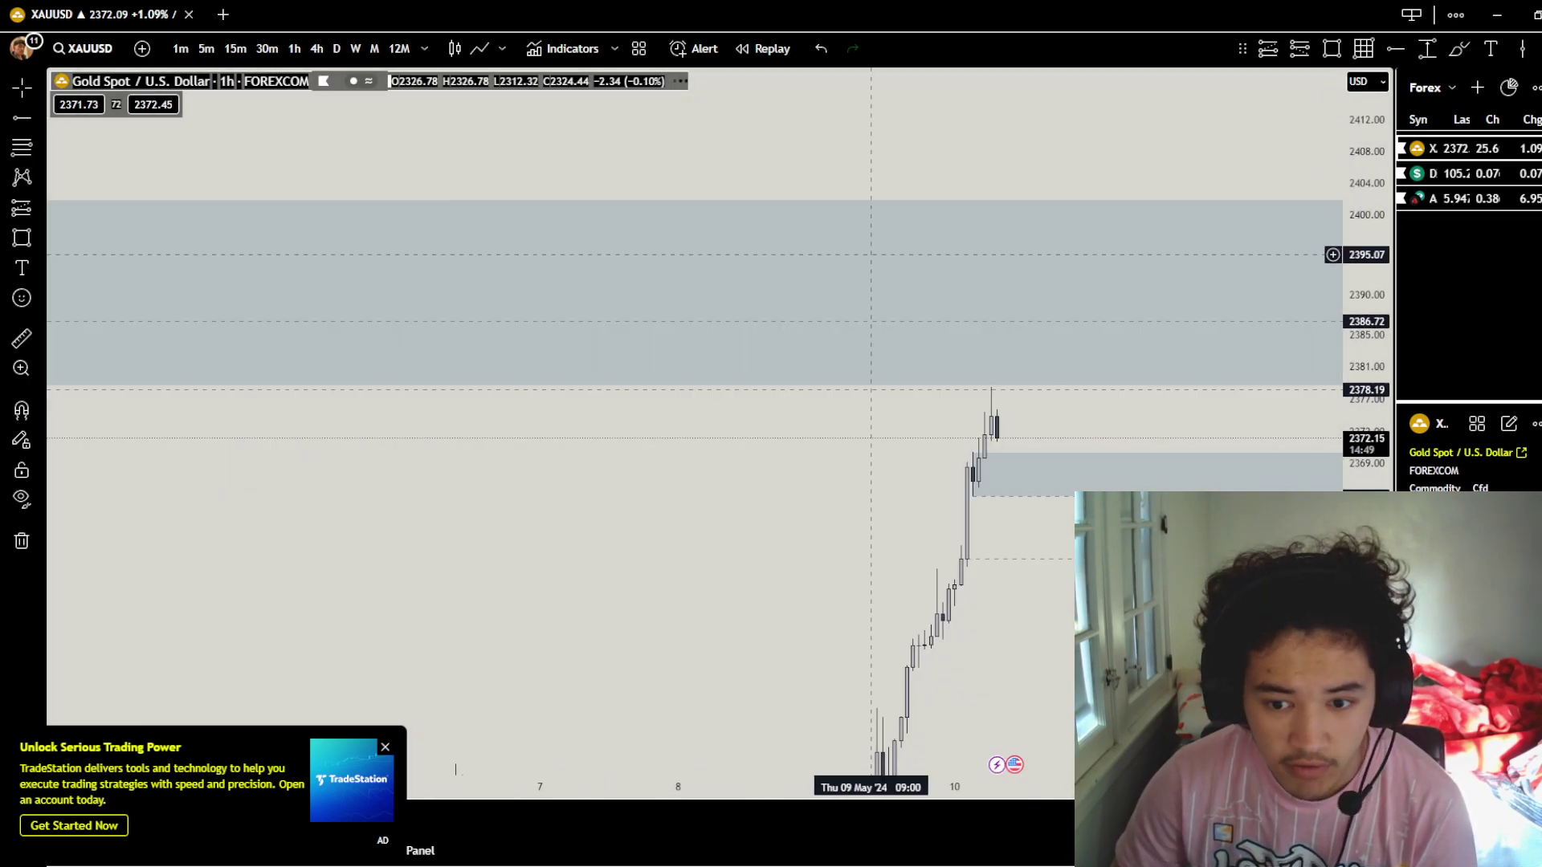
# Examine the latest 1-hour candles between the upper supply zone and the smaller demand zone below price.
pyautogui.moveTo(1367, 639); pyautogui.dragTo(1366, 421)
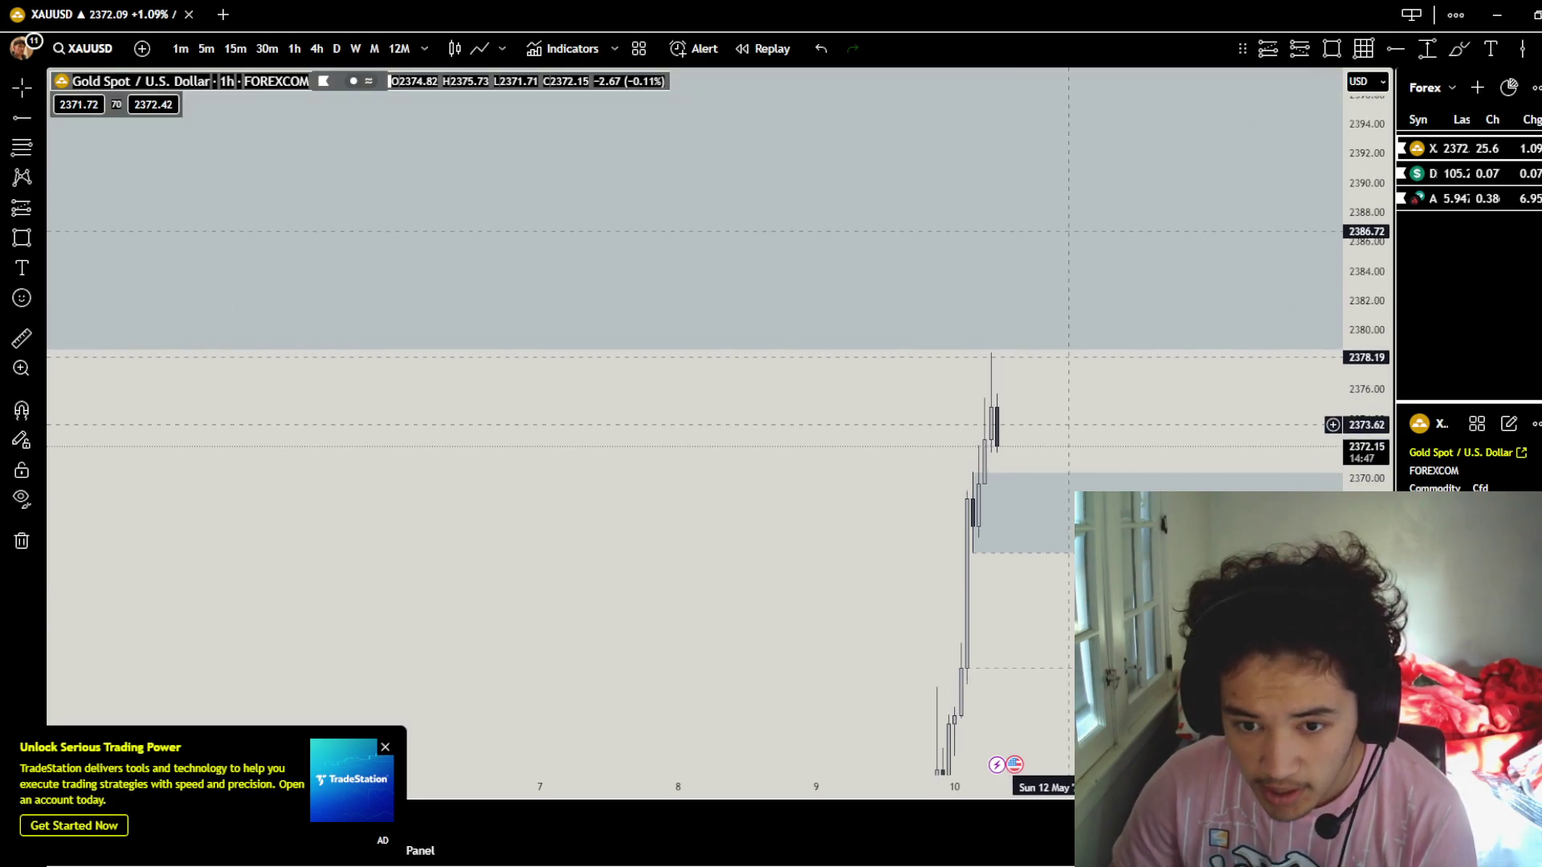
pyautogui.scroll(2, 1068, 423)
pyautogui.moveTo(1065, 424); pyautogui.dragTo(973, 406)
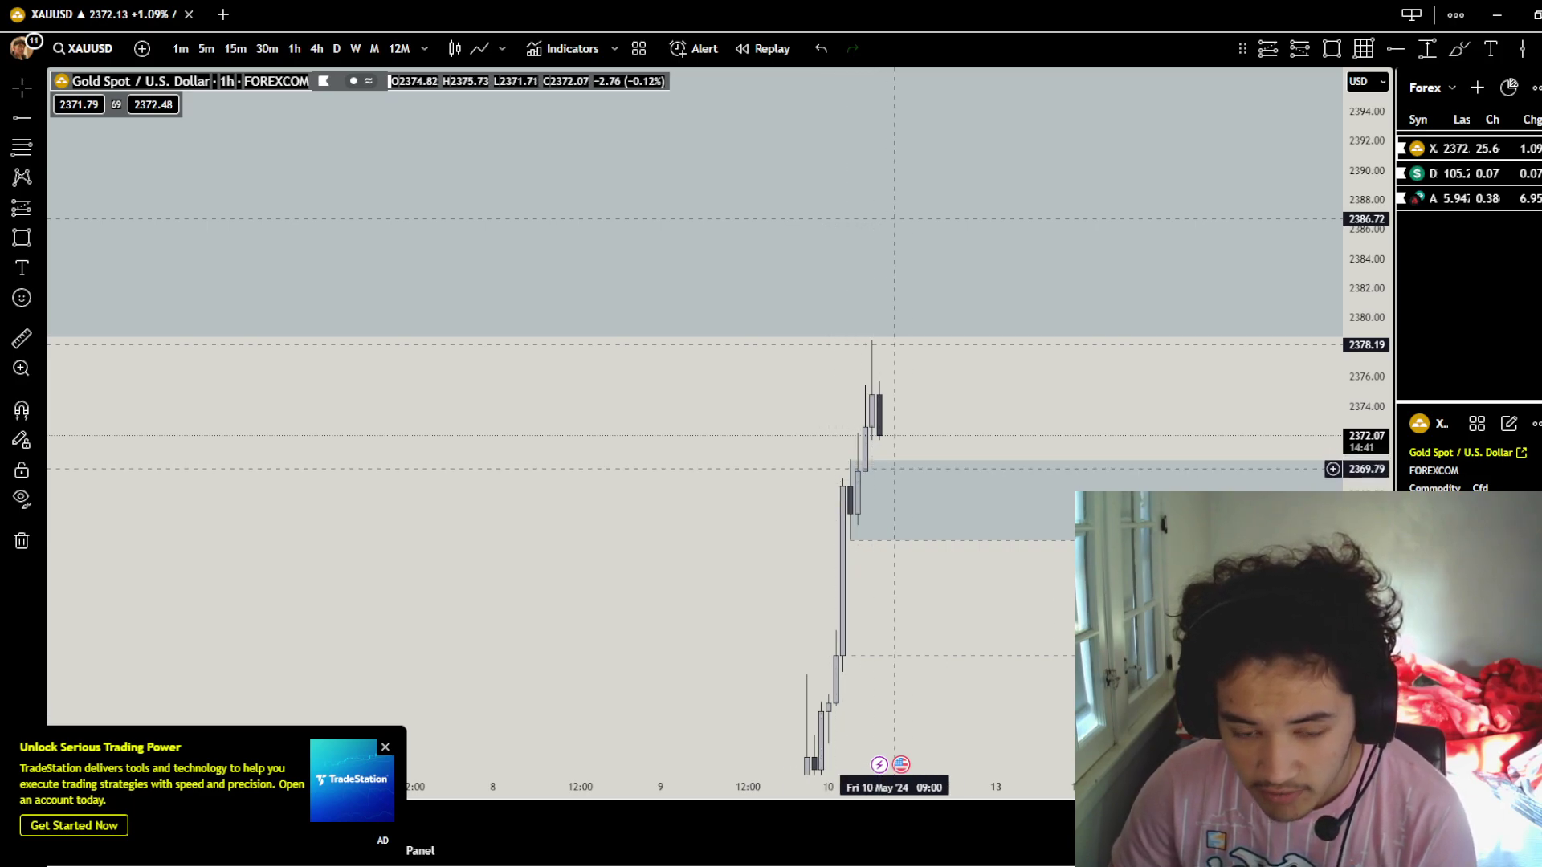
pyautogui.moveTo(1025, 444); pyautogui.dragTo(1016, 382)
pyautogui.moveTo(1005, 529); pyautogui.dragTo(1018, 462)
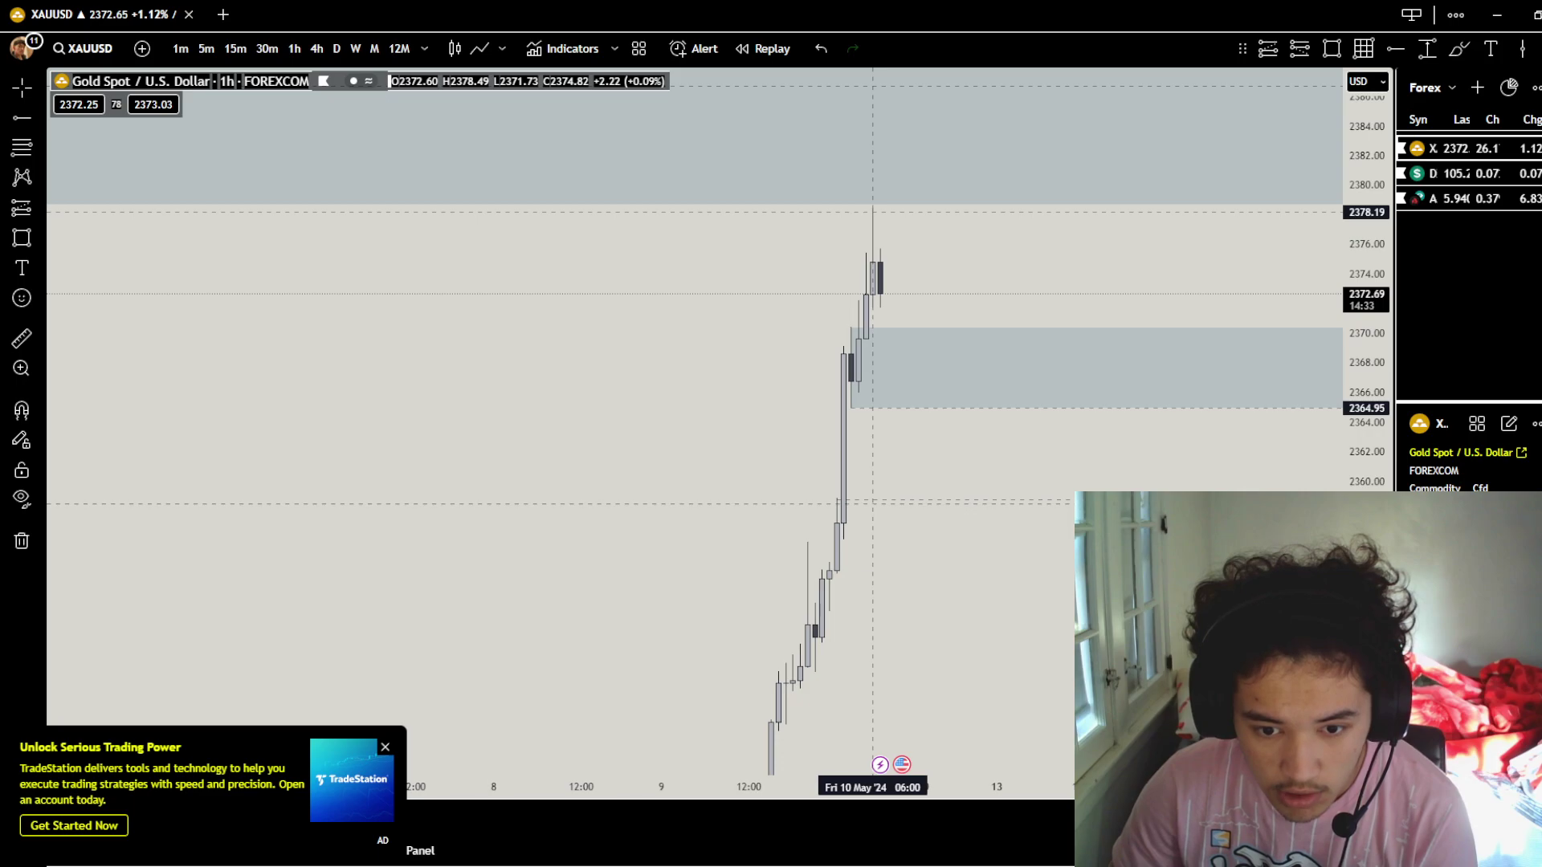
pyautogui.click(877, 501)
pyautogui.press('Delete')
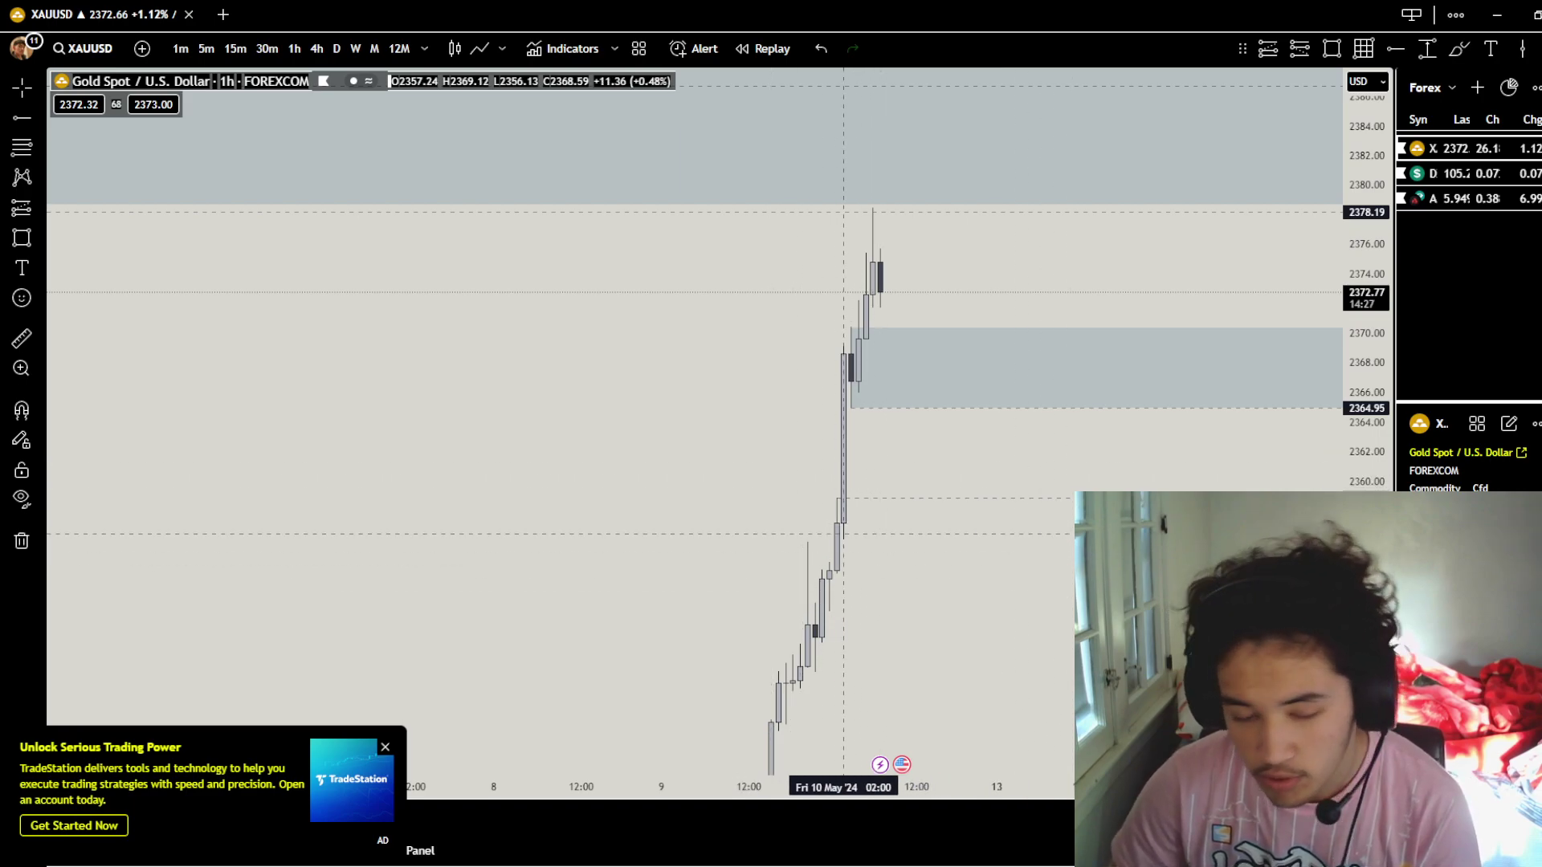
pyautogui.moveTo(925, 480); pyautogui.dragTo(914, 503)
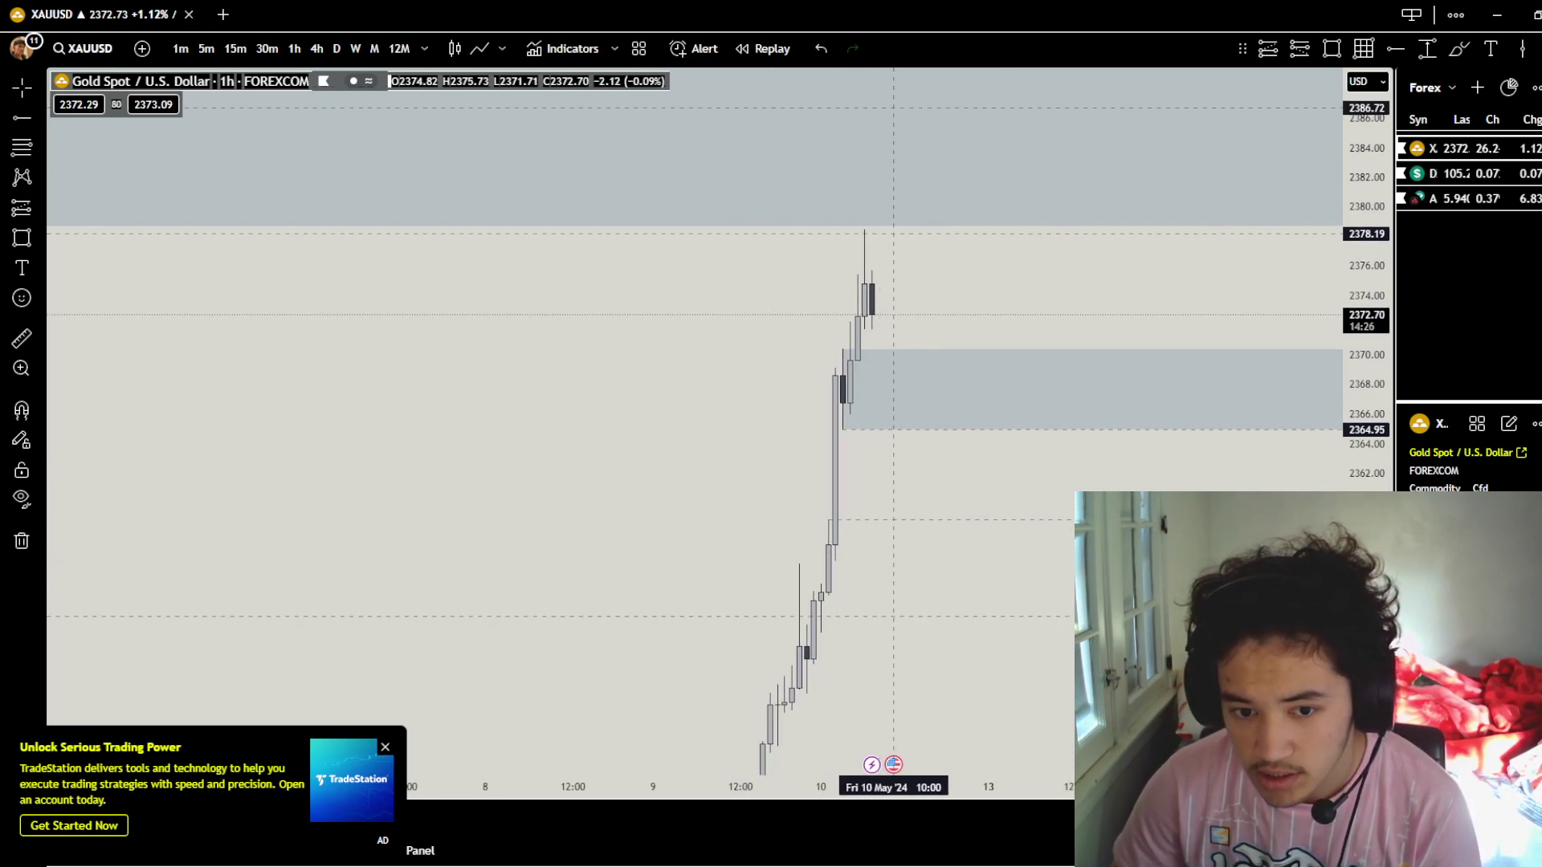
pyautogui.moveTo(899, 629); pyautogui.dragTo(926, 592)
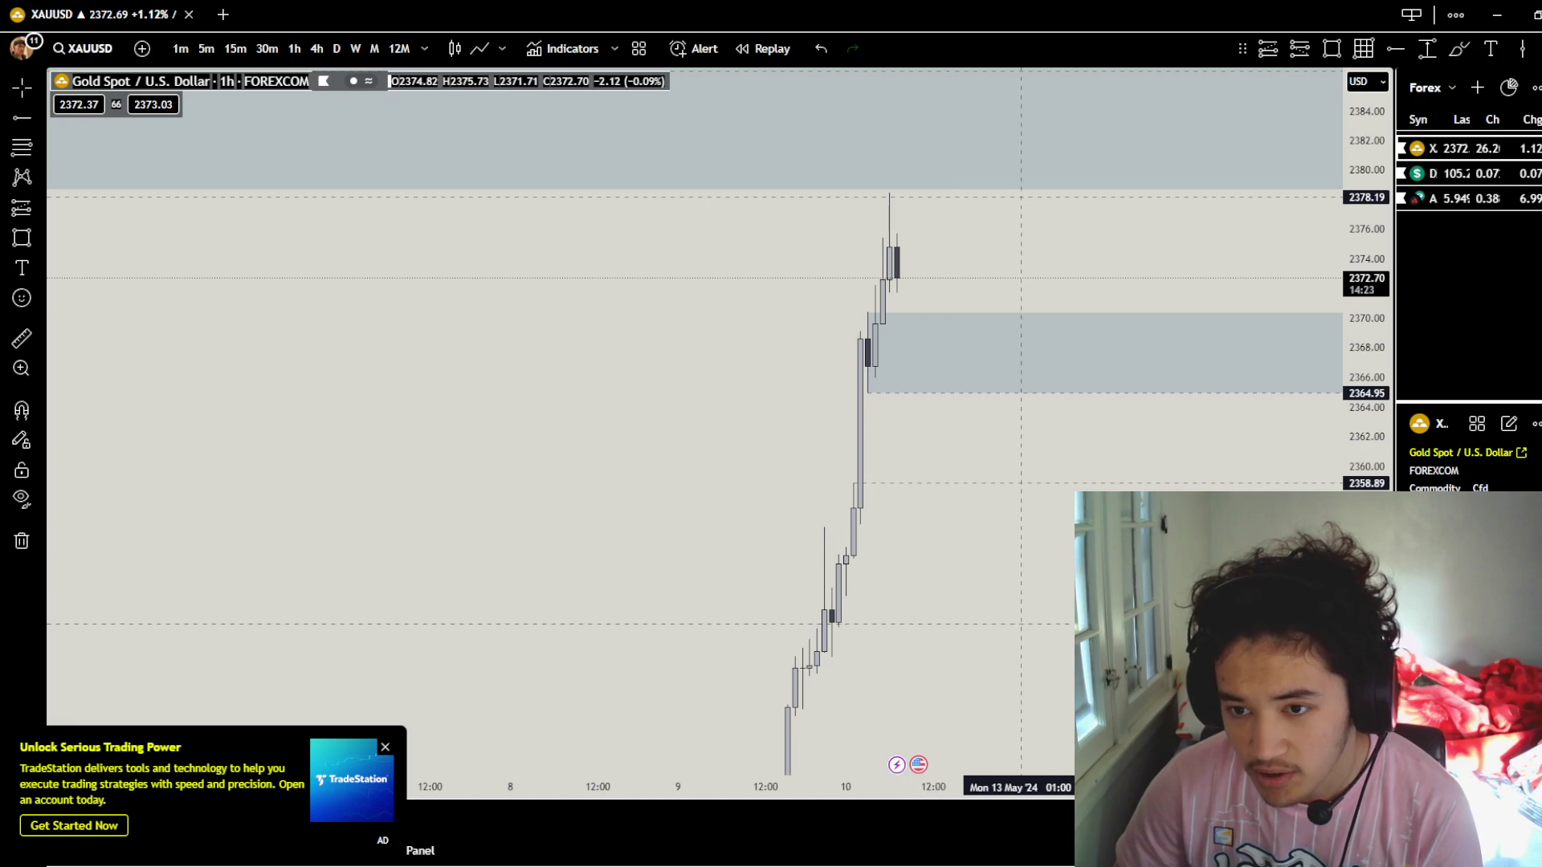
# Place a horizontal ray at the 10 May swing high of 2378.49 and apply the BuySide Liquidity template.
pyautogui.moveTo(1092, 626); pyautogui.dragTo(1007, 678)
pyautogui.click(804, 246)
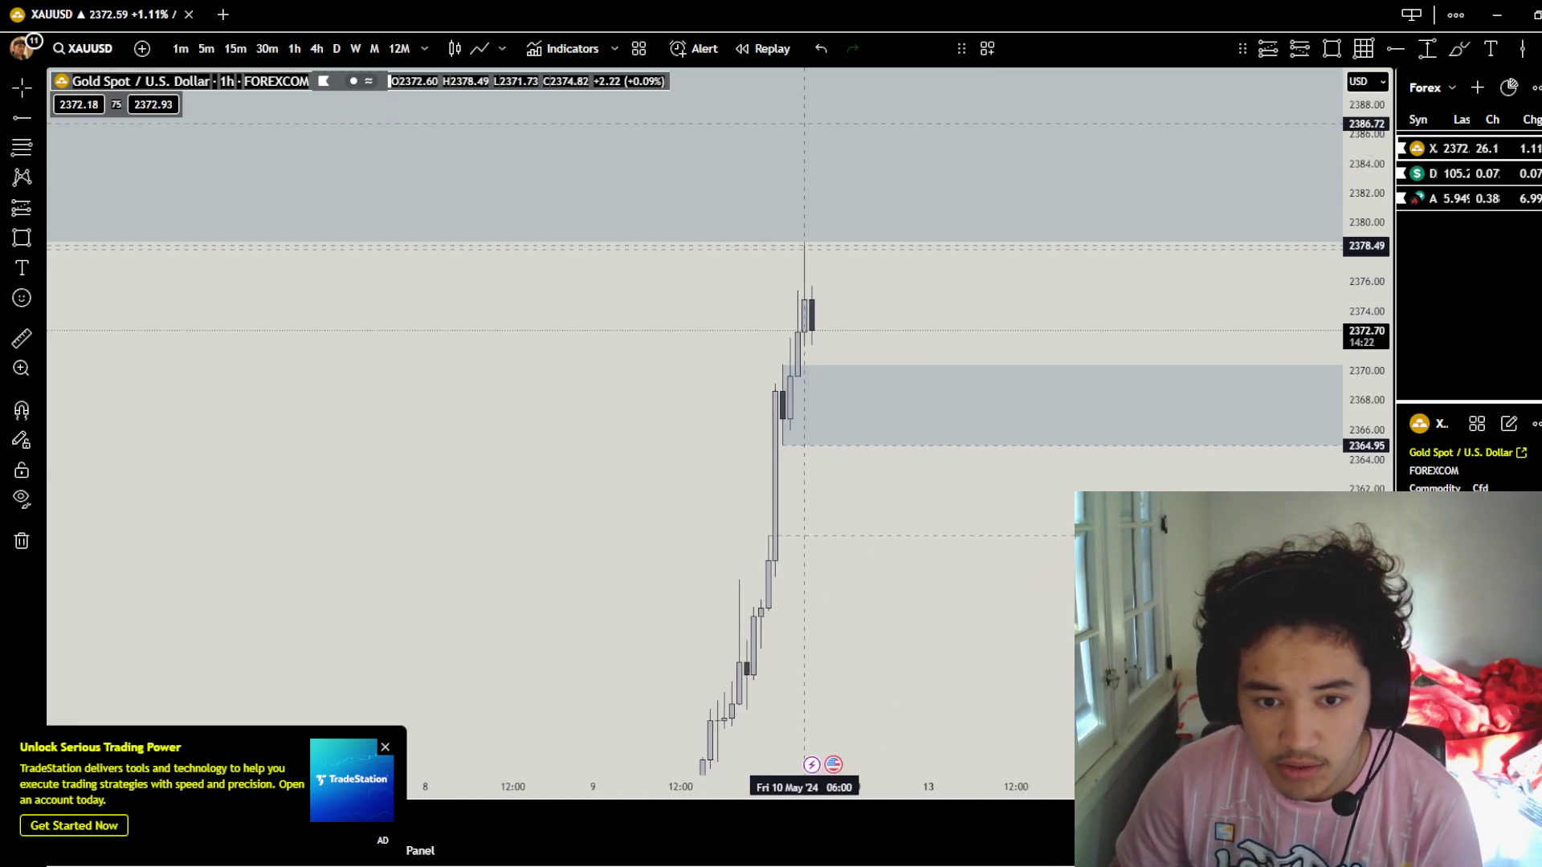
pyautogui.click(987, 49)
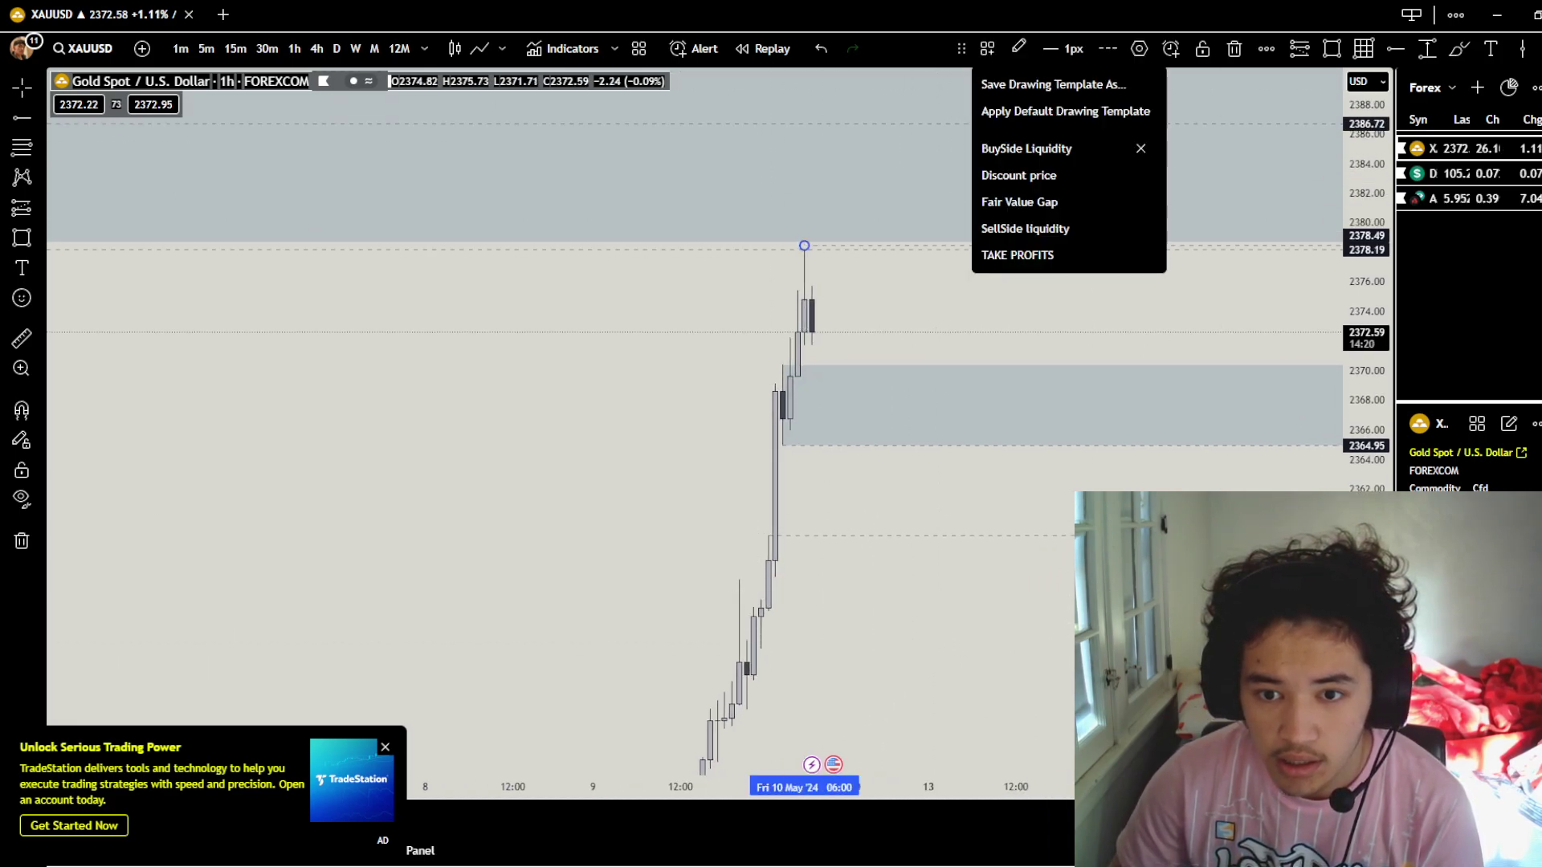
pyautogui.click(1026, 149)
# Switch the chart to the 30-minute timeframe and bring the 10 May candles into view.
pyautogui.moveTo(913, 307); pyautogui.dragTo(949, 480)
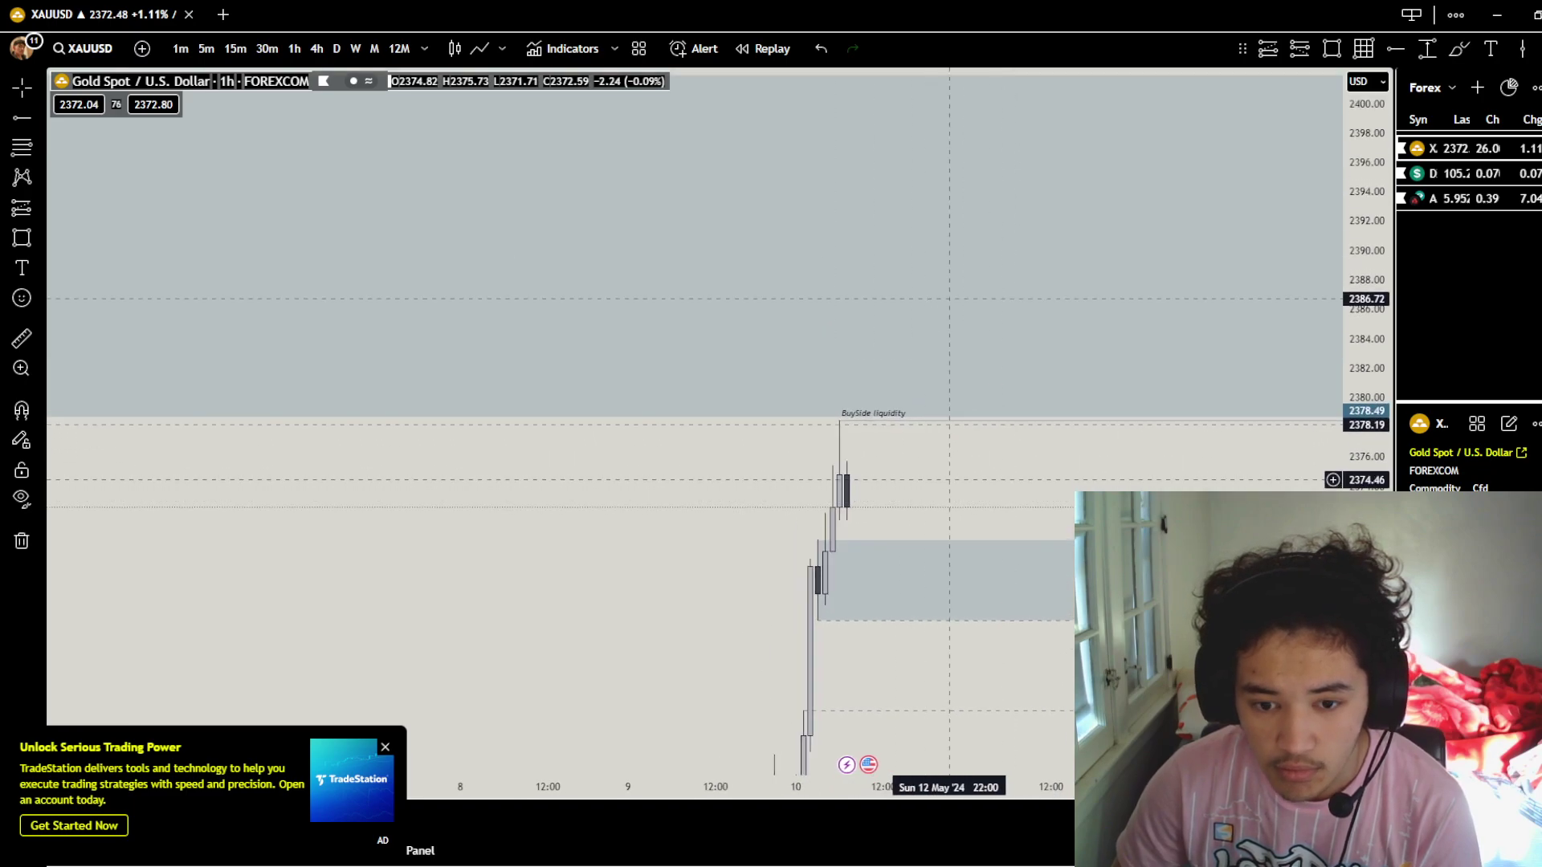
pyautogui.write('30')
pyautogui.press('Return')
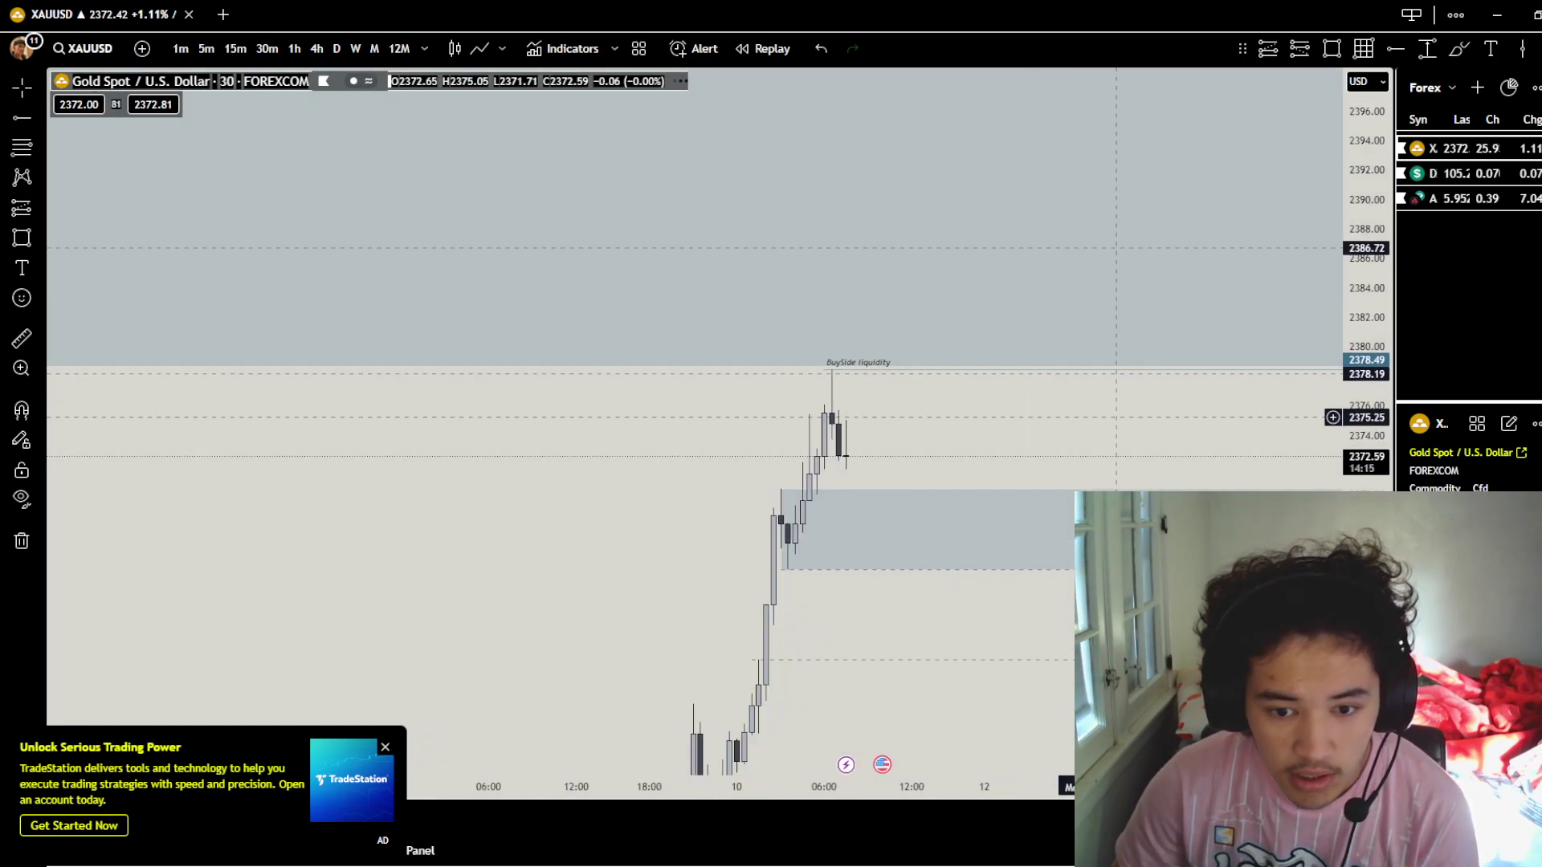
pyautogui.moveTo(1126, 441); pyautogui.dragTo(1101, 422)
# Place vertical lines at 9 May 20:00, 10 May 03:00 and 10 May 08:00.
pyautogui.click(1521, 49)
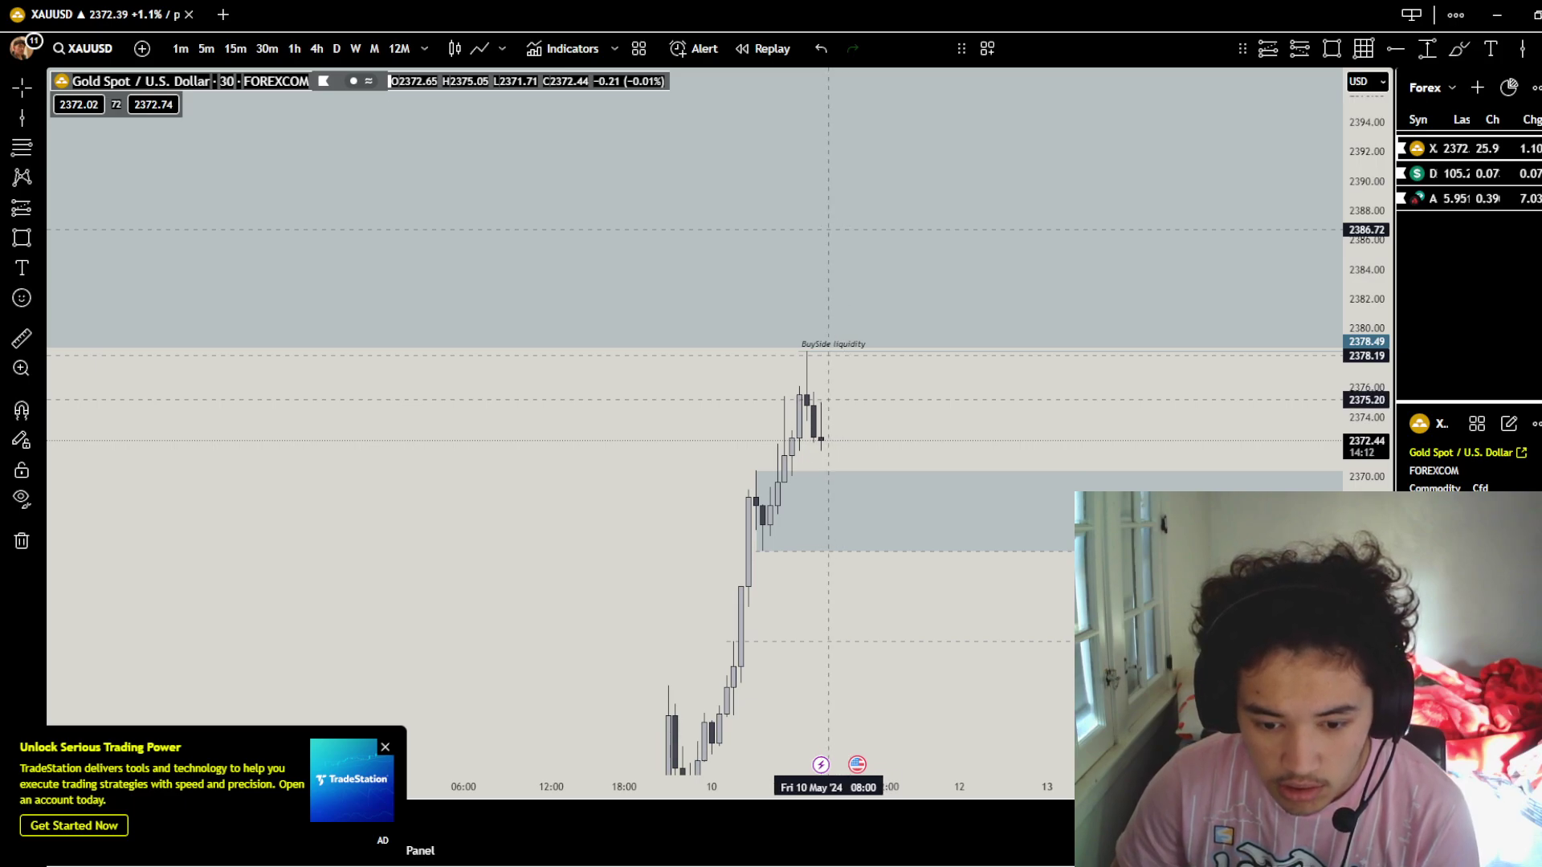
pyautogui.moveTo(829, 399); pyautogui.dragTo(896, 290)
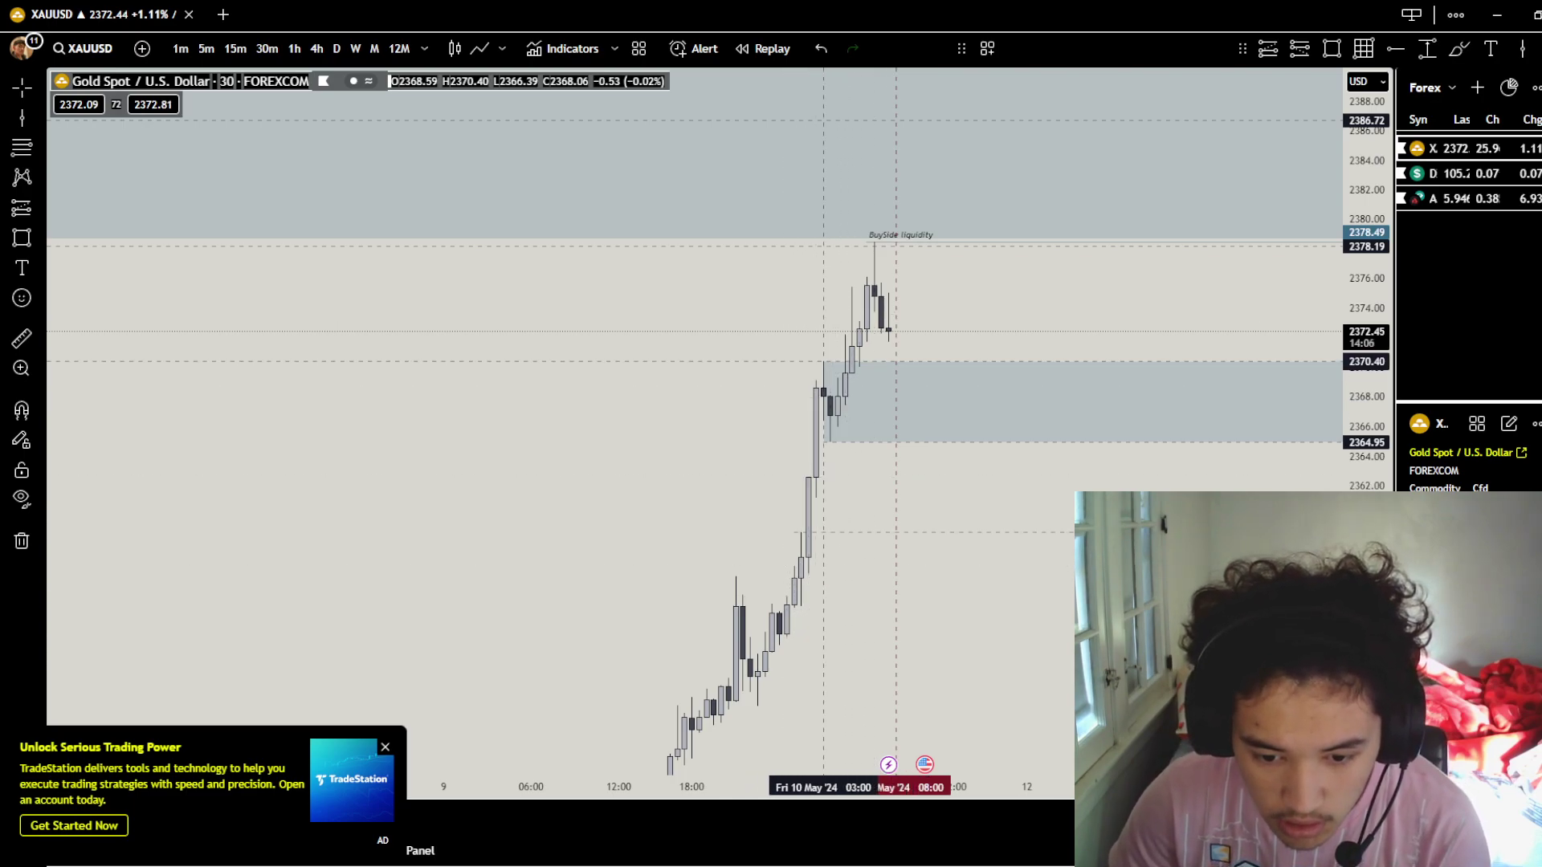
pyautogui.moveTo(1092, 456); pyautogui.dragTo(1182, 377)
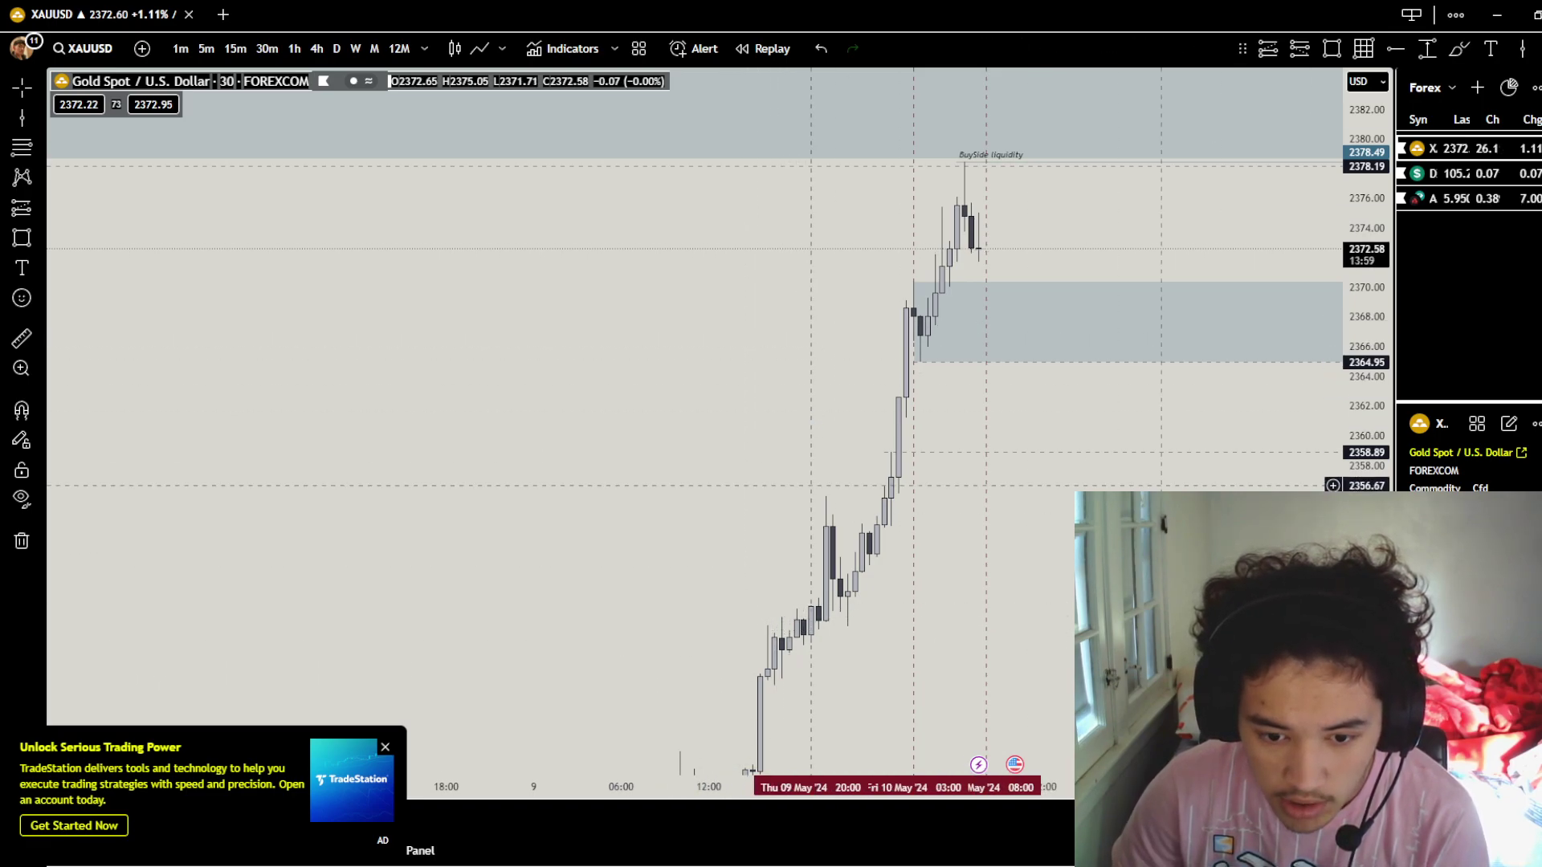
pyautogui.moveTo(1161, 478); pyautogui.dragTo(1147, 443)
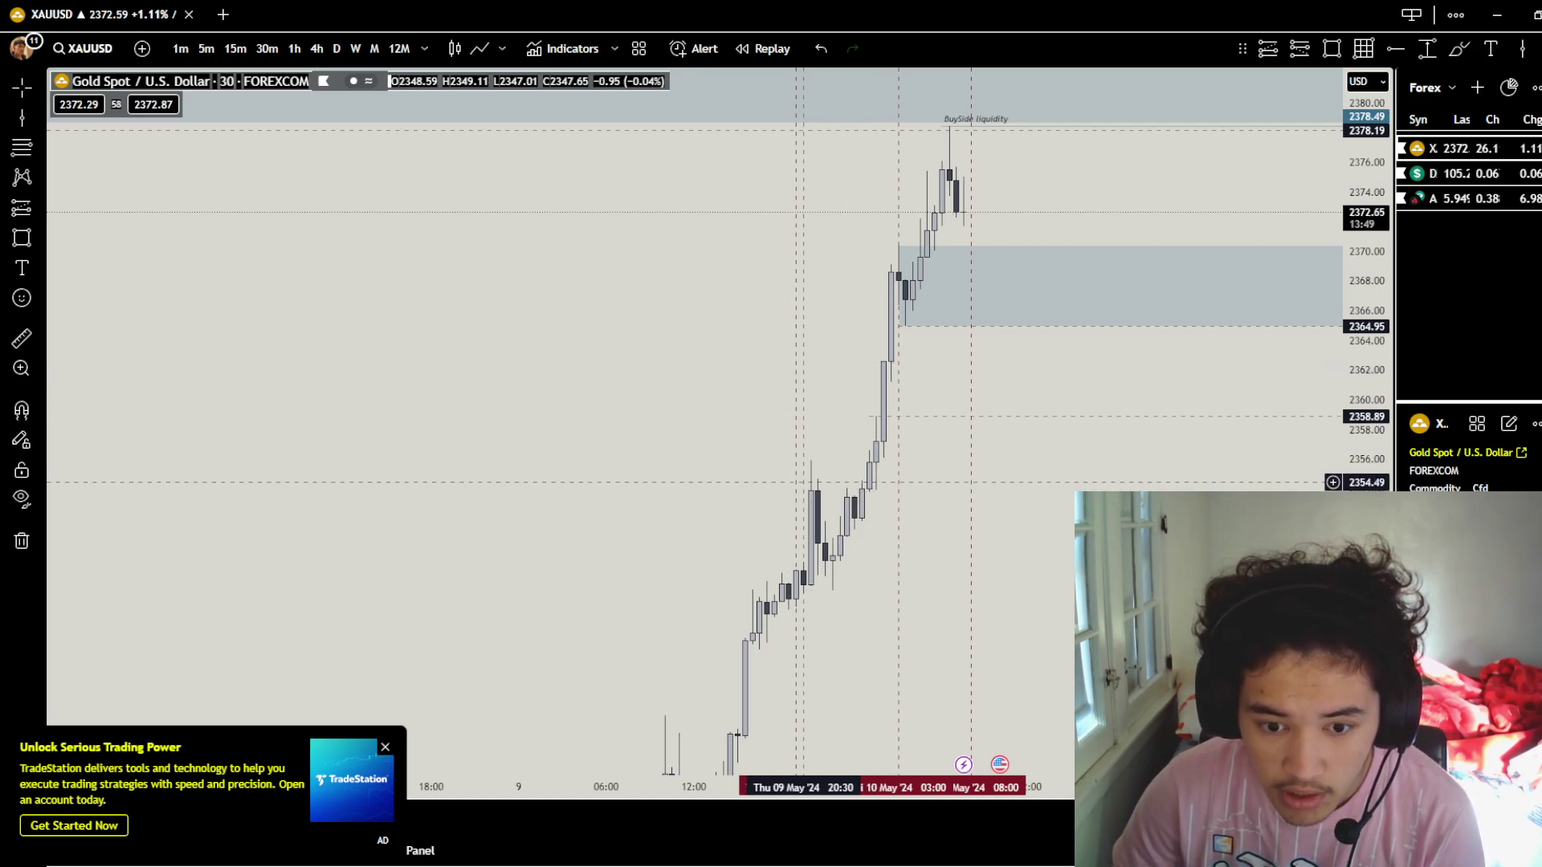
# Draw a rectangle over the lower part of the demand zone, down to 2364.95, and extend it forward in time.
pyautogui.moveTo(899, 483); pyautogui.dragTo(844, 477)
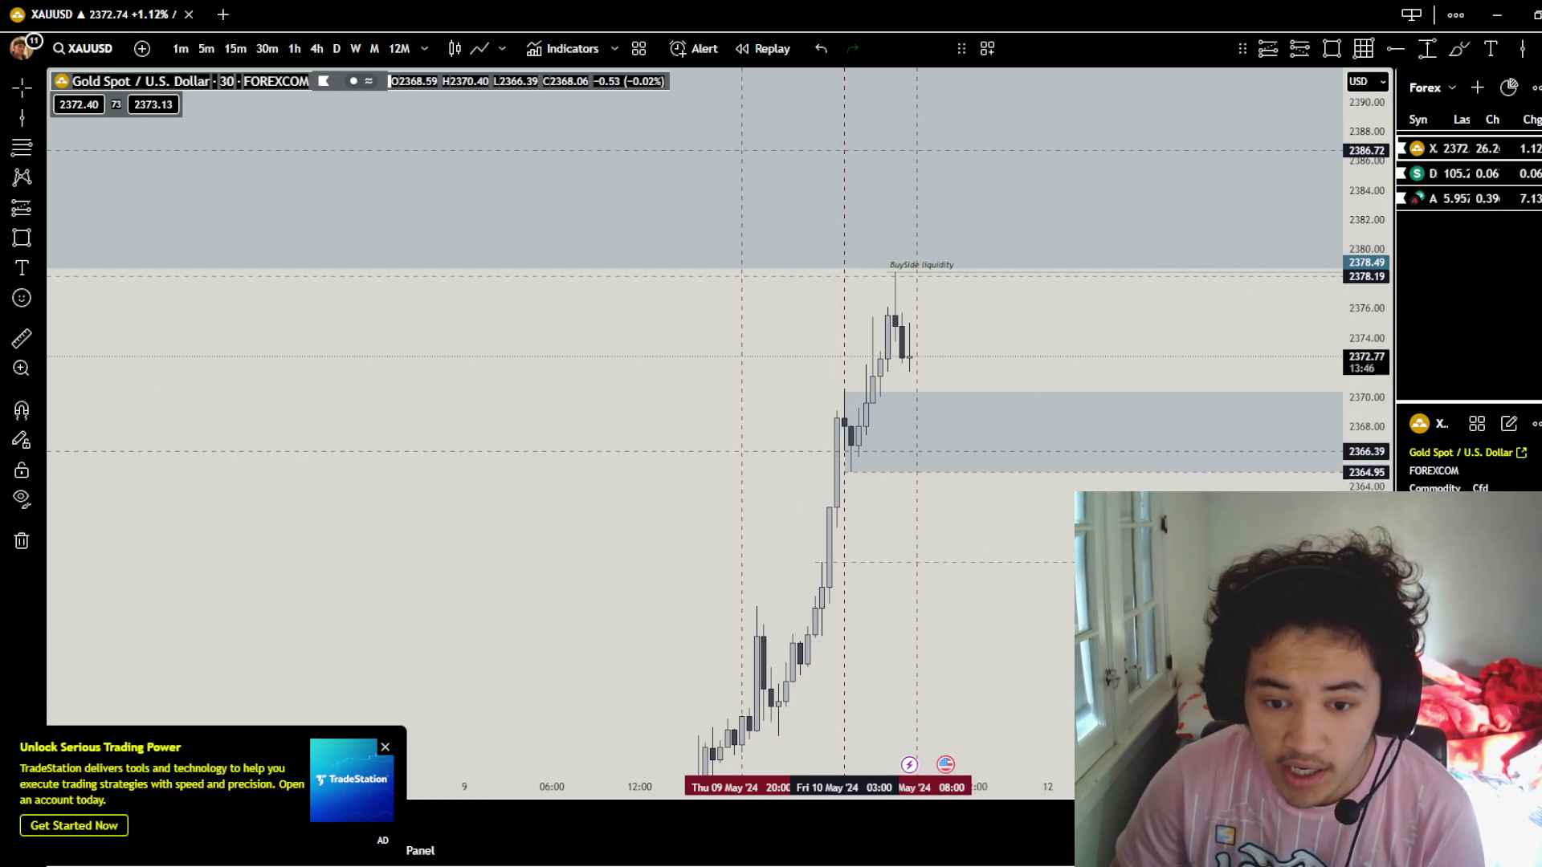
pyautogui.moveTo(851, 459); pyautogui.dragTo(911, 514)
pyautogui.moveTo(986, 483); pyautogui.dragTo(1342, 484)
pyautogui.moveTo(1211, 518); pyautogui.dragTo(1093, 523)
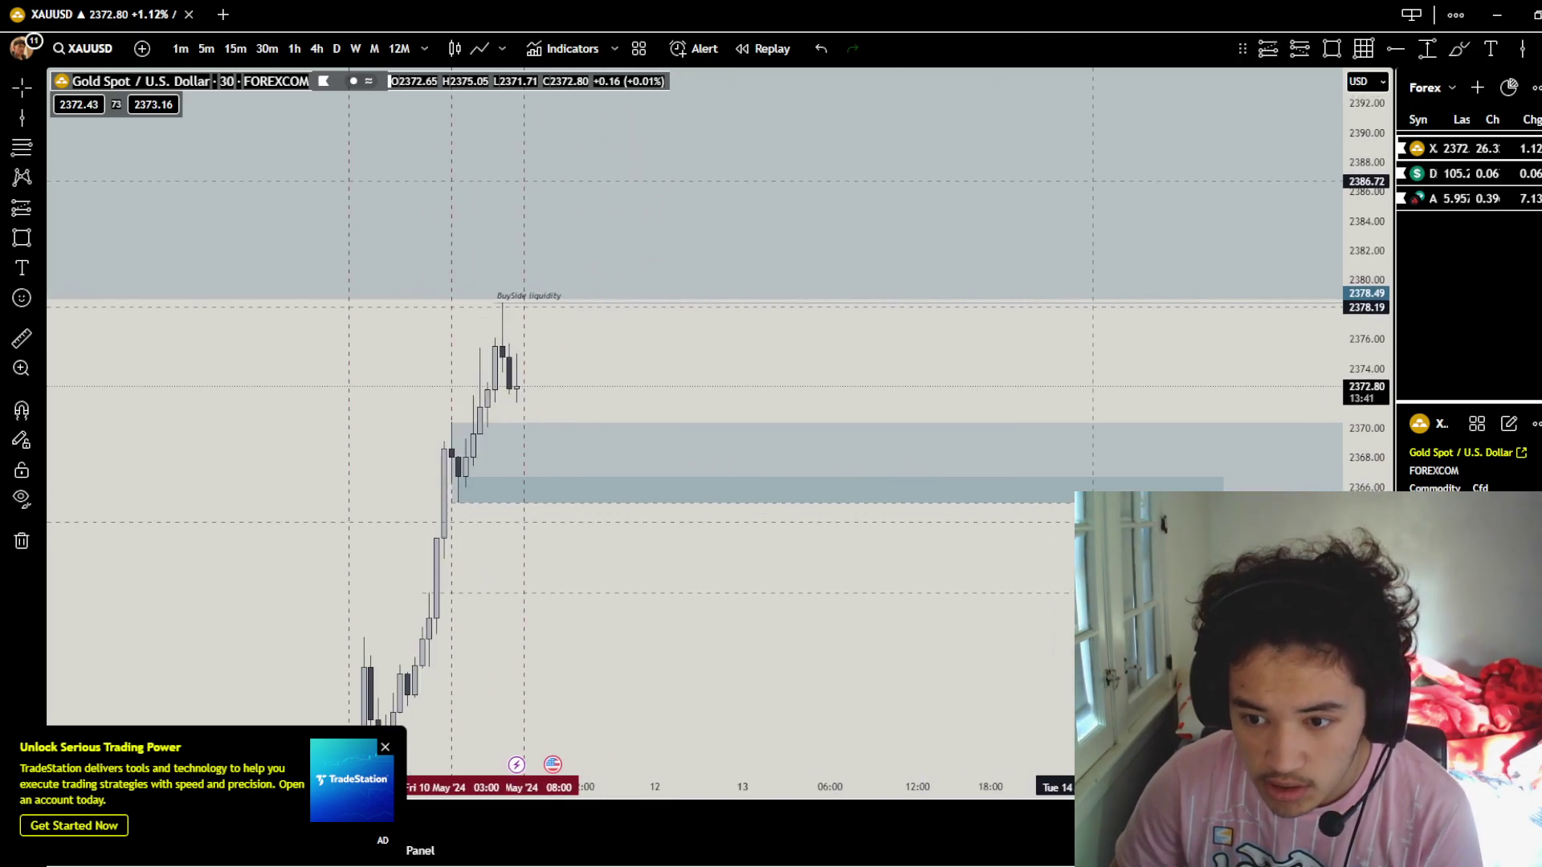
pyautogui.moveTo(1224, 489); pyautogui.dragTo(1342, 489)
pyautogui.moveTo(1081, 547); pyautogui.dragTo(1347, 580)
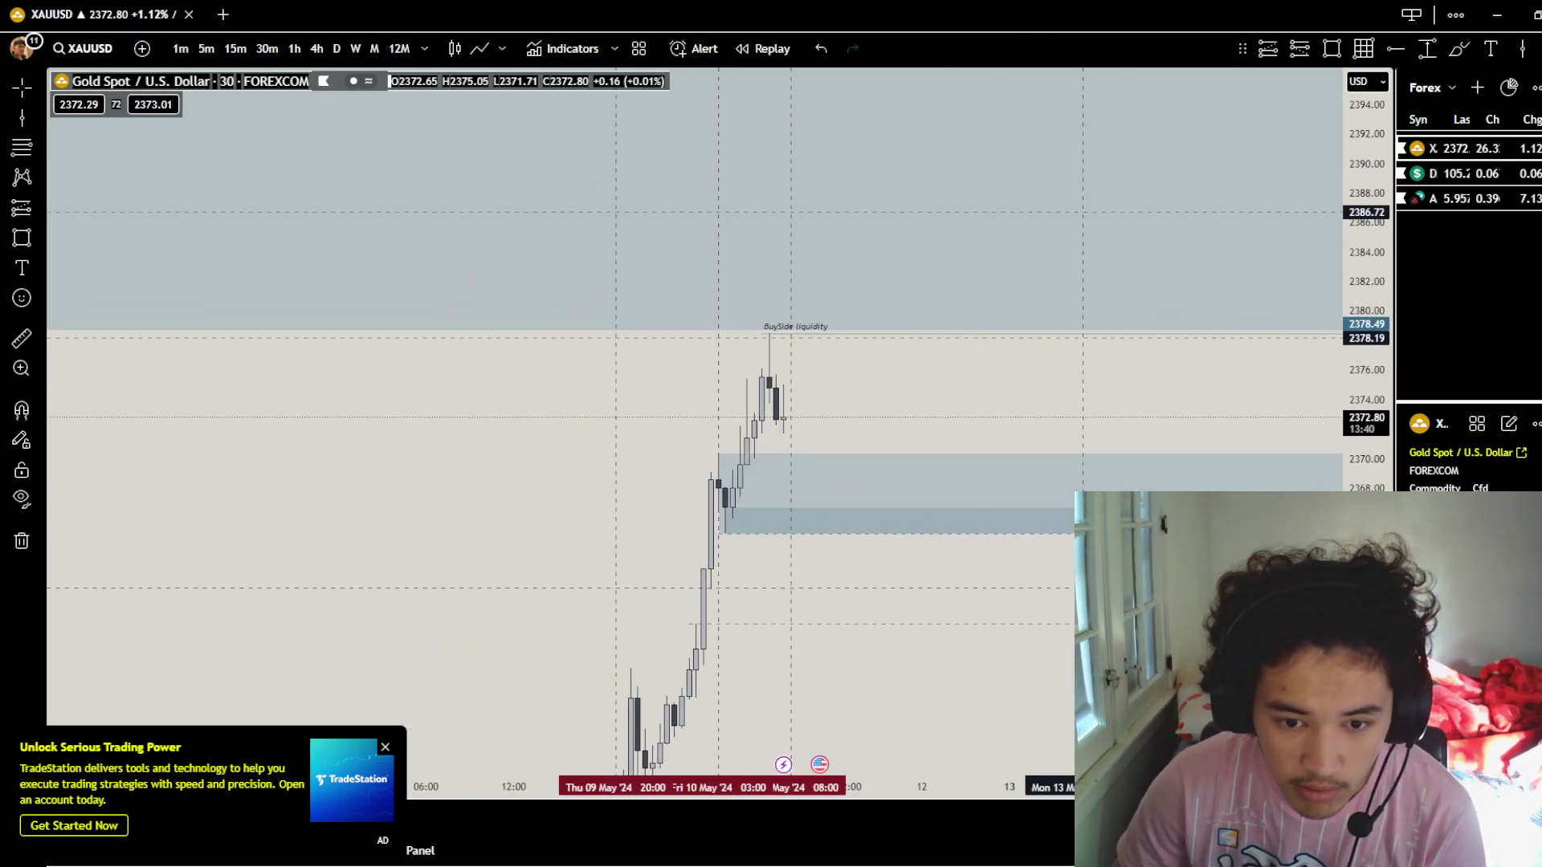
# Draw a rectangle from 2375.73 up to the 10 May swing high and extend it forward in time.
pyautogui.moveTo(1088, 584); pyautogui.dragTo(1160, 569)
pyautogui.moveTo(1086, 514); pyautogui.dragTo(1094, 508)
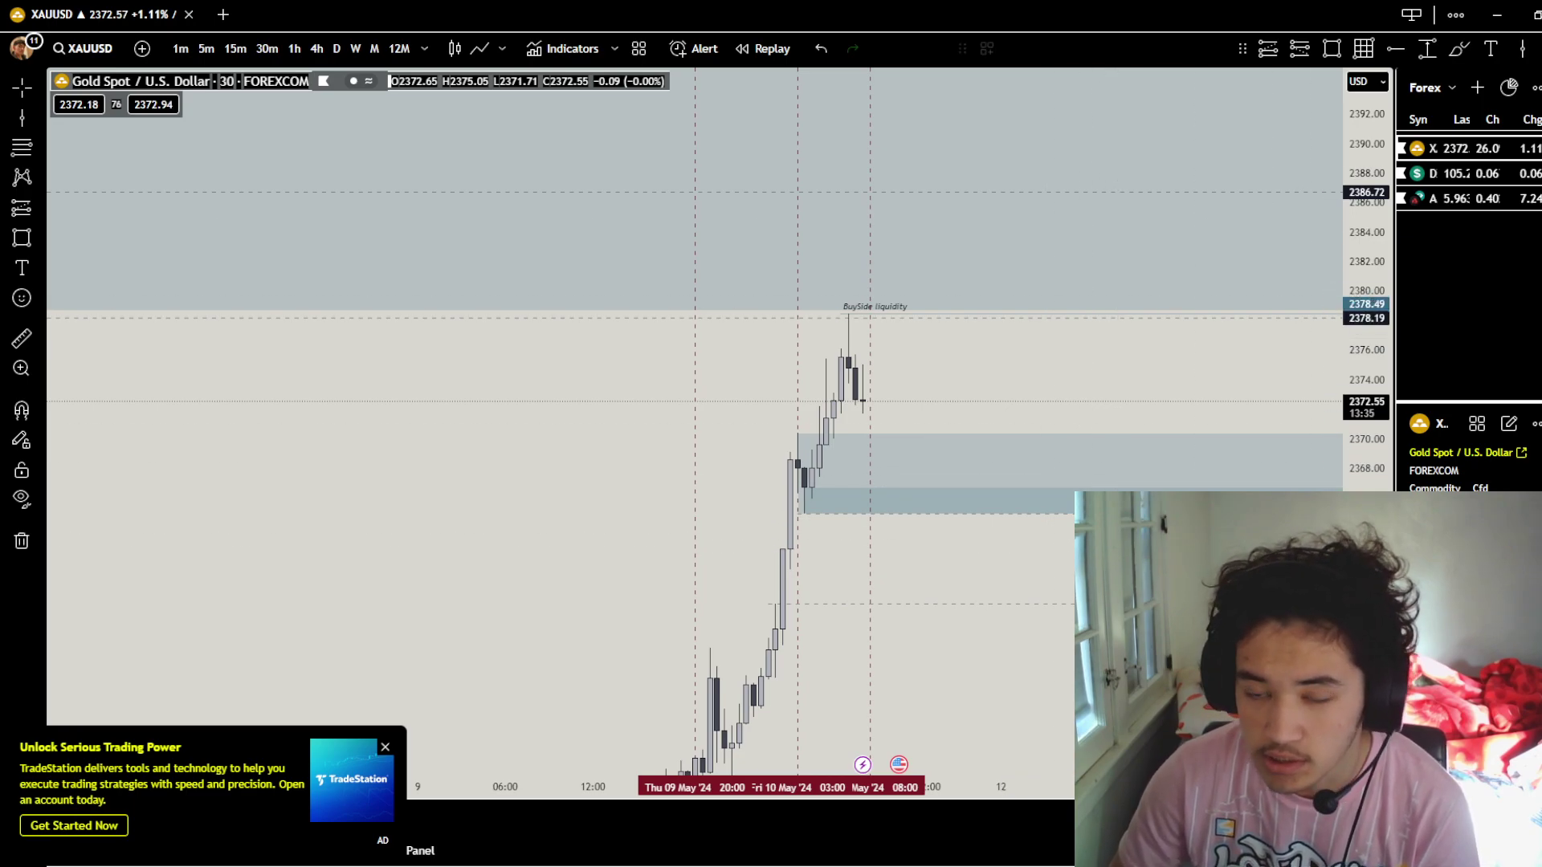
pyautogui.click(841, 354)
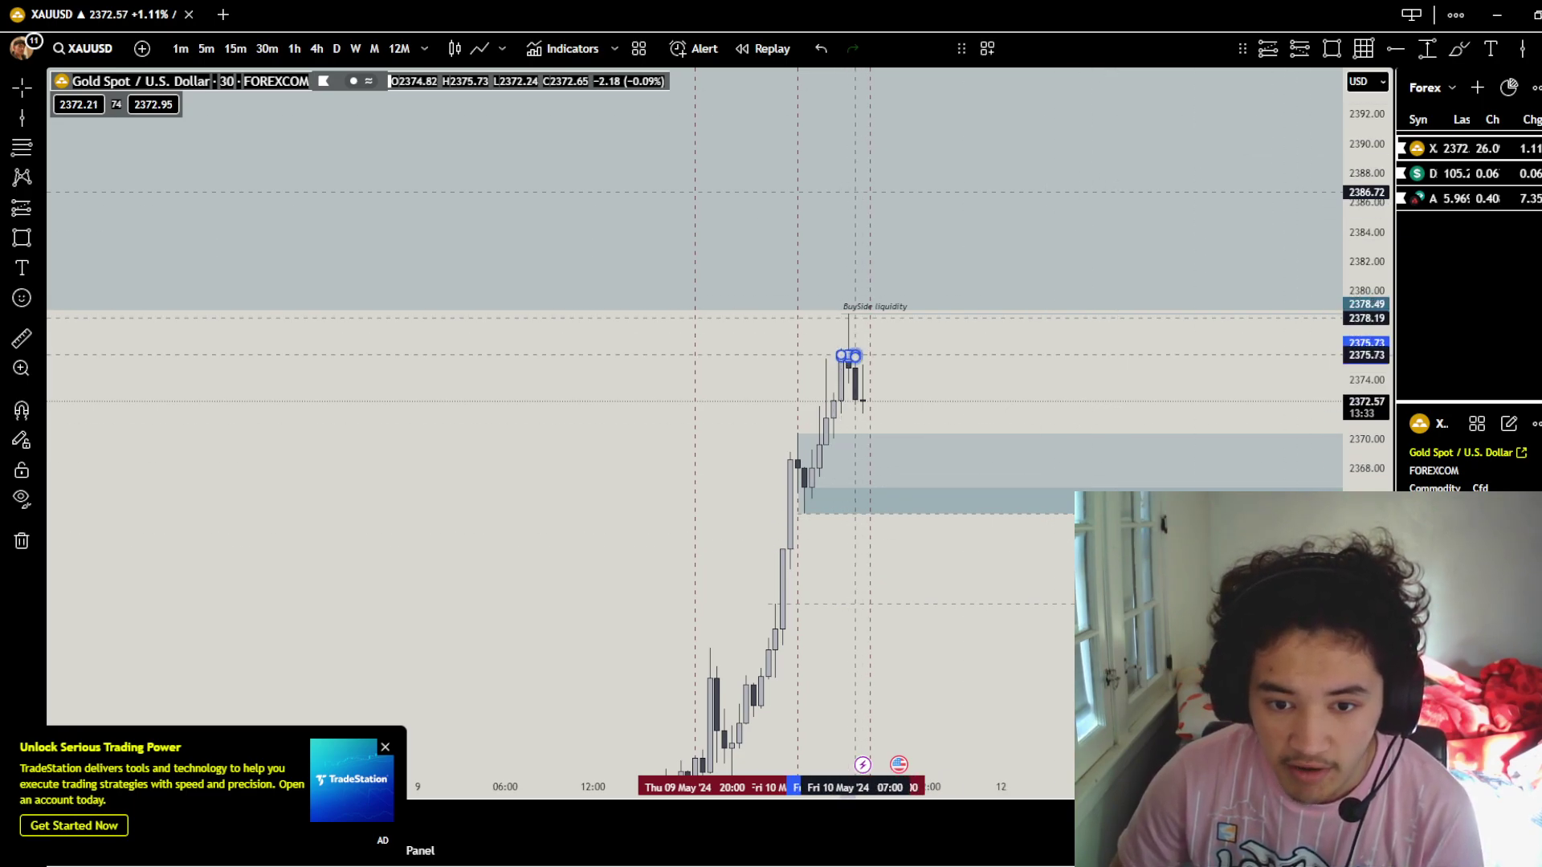
pyautogui.click(848, 313)
pyautogui.moveTo(848, 334); pyautogui.dragTo(1328, 334)
pyautogui.moveTo(1263, 414); pyautogui.dragTo(890, 438)
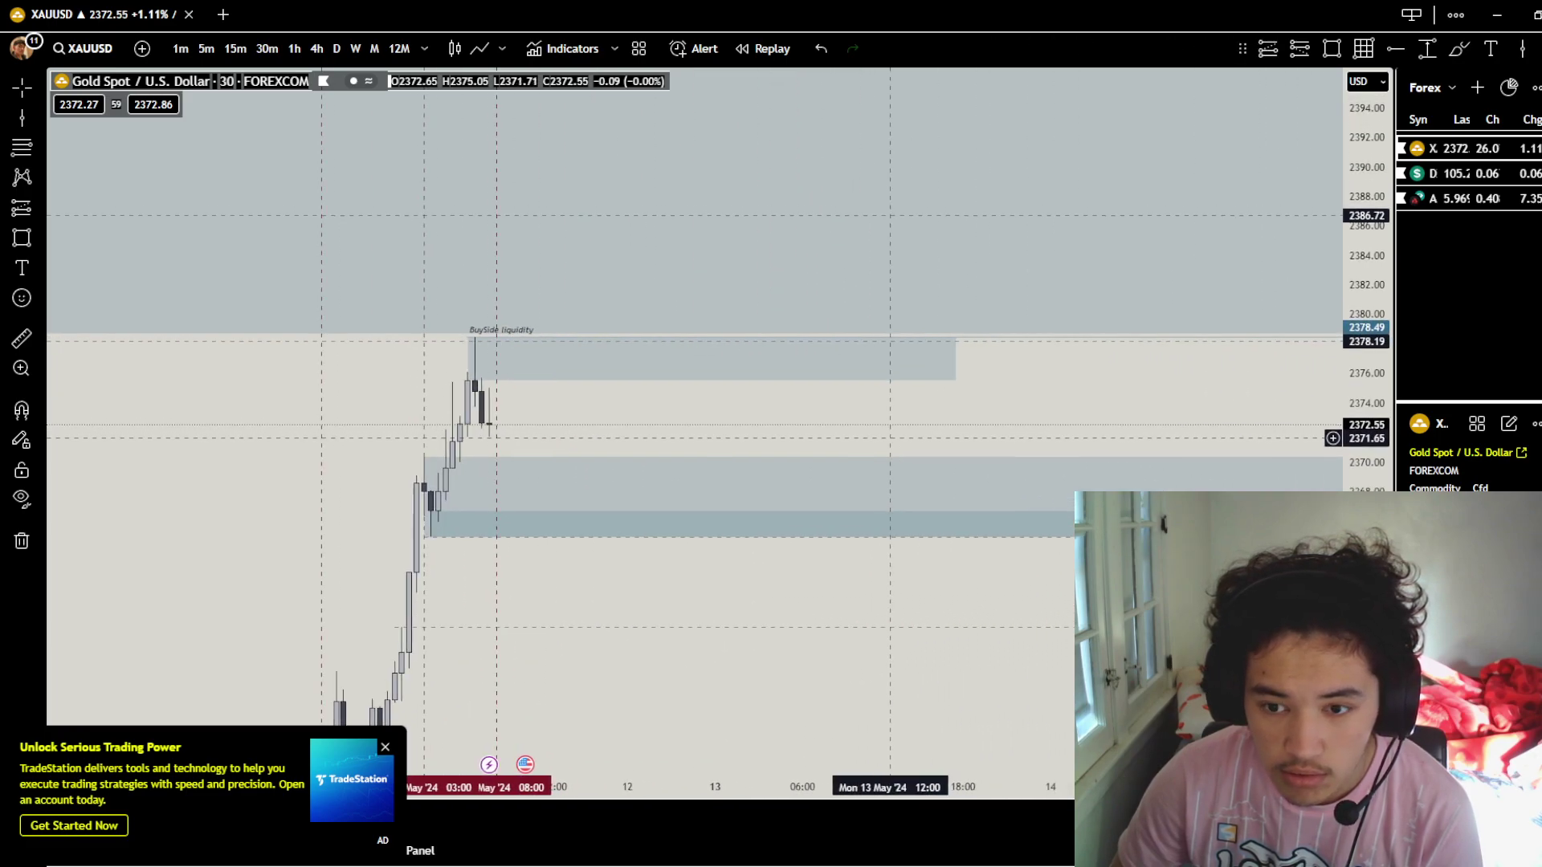
pyautogui.click(950, 359)
pyautogui.moveTo(951, 358); pyautogui.dragTo(1340, 358)
pyautogui.moveTo(1110, 426); pyautogui.dragTo(1274, 387)
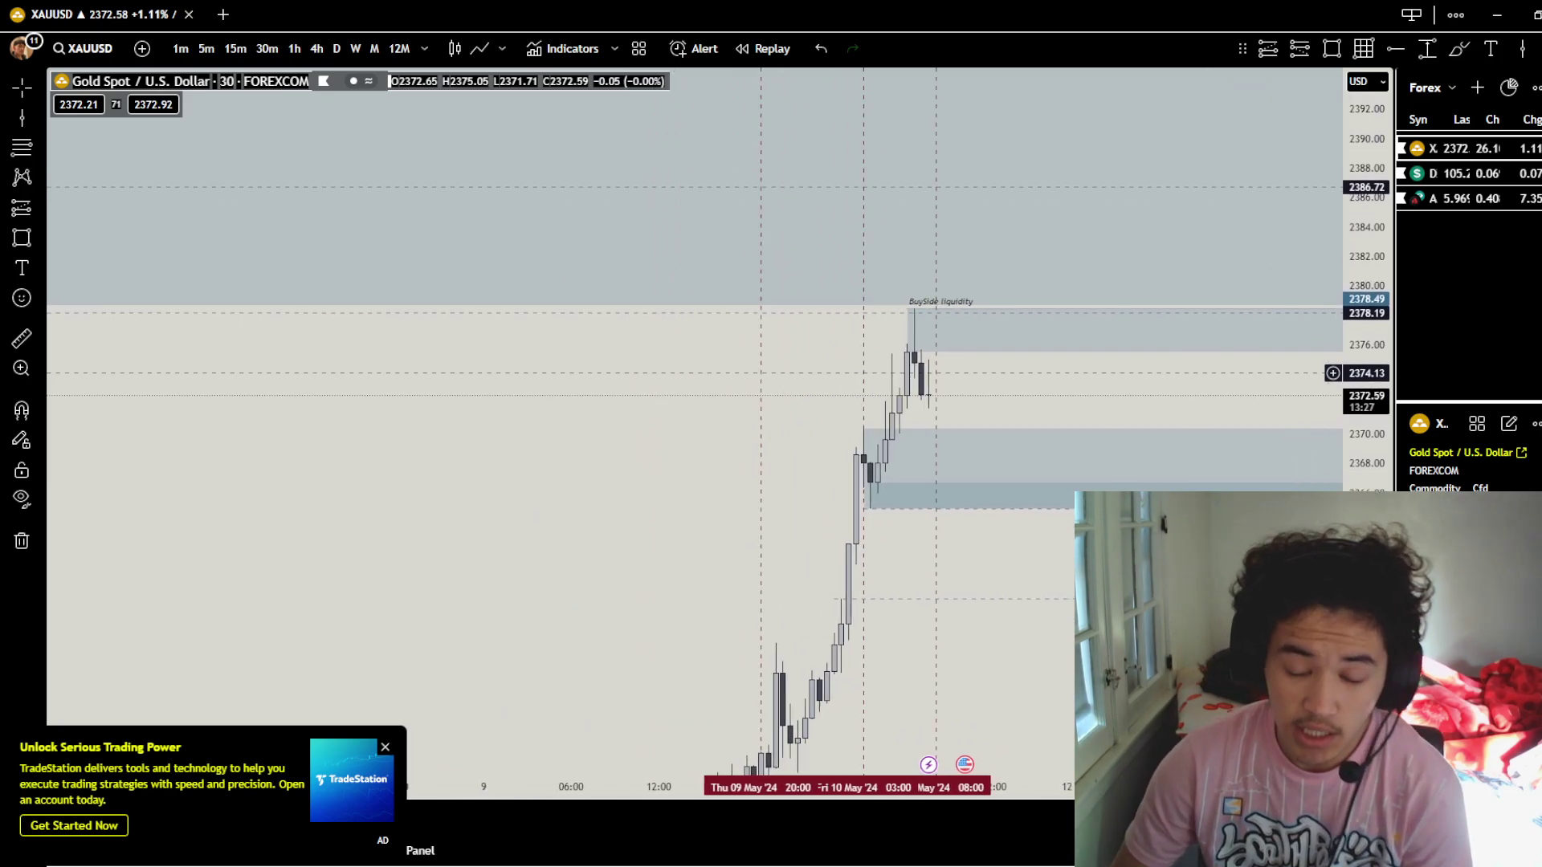
# Return to the 1-hour timeframe and go back to the 19 April candles where the large supply zone begins.
pyautogui.moveTo(1066, 570); pyautogui.dragTo(1013, 525)
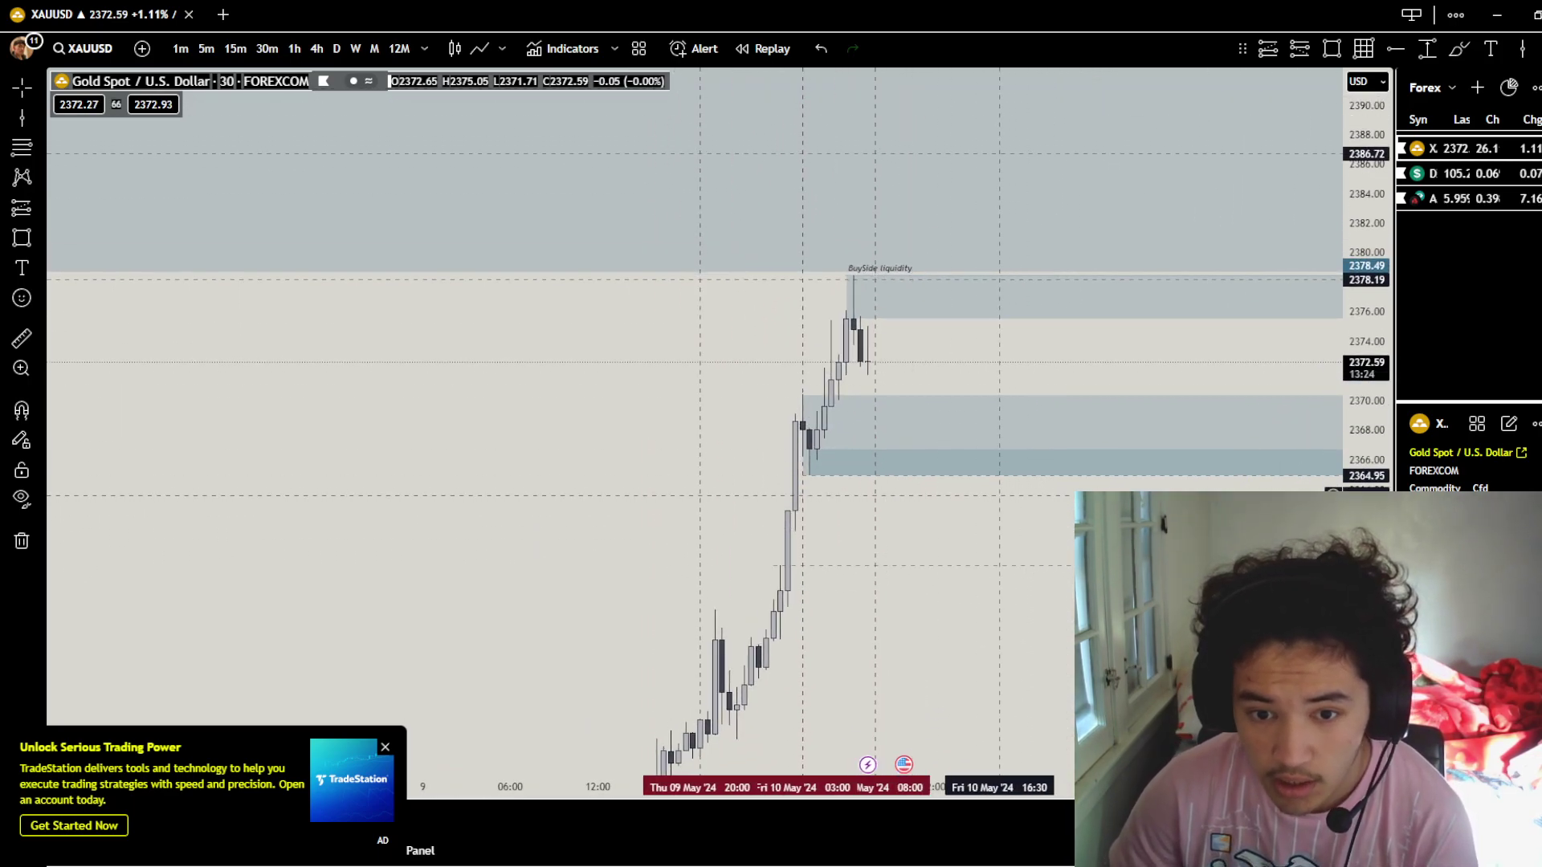
pyautogui.moveTo(898, 374); pyautogui.dragTo(888, 450)
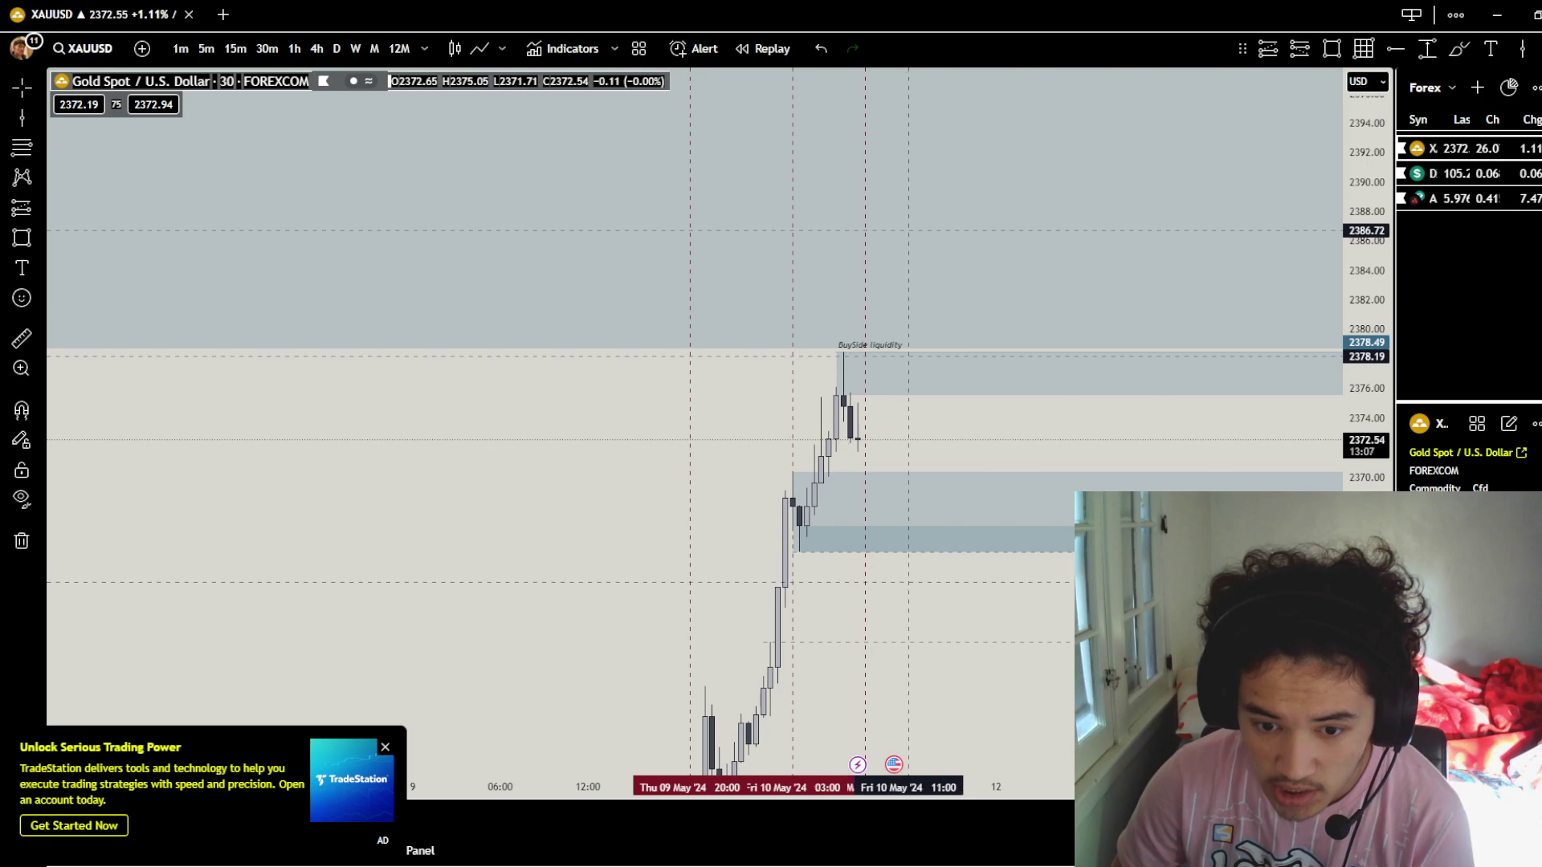
pyautogui.moveTo(864, 230); pyautogui.dragTo(950, 409)
pyautogui.moveTo(873, 592); pyautogui.dragTo(1021, 634)
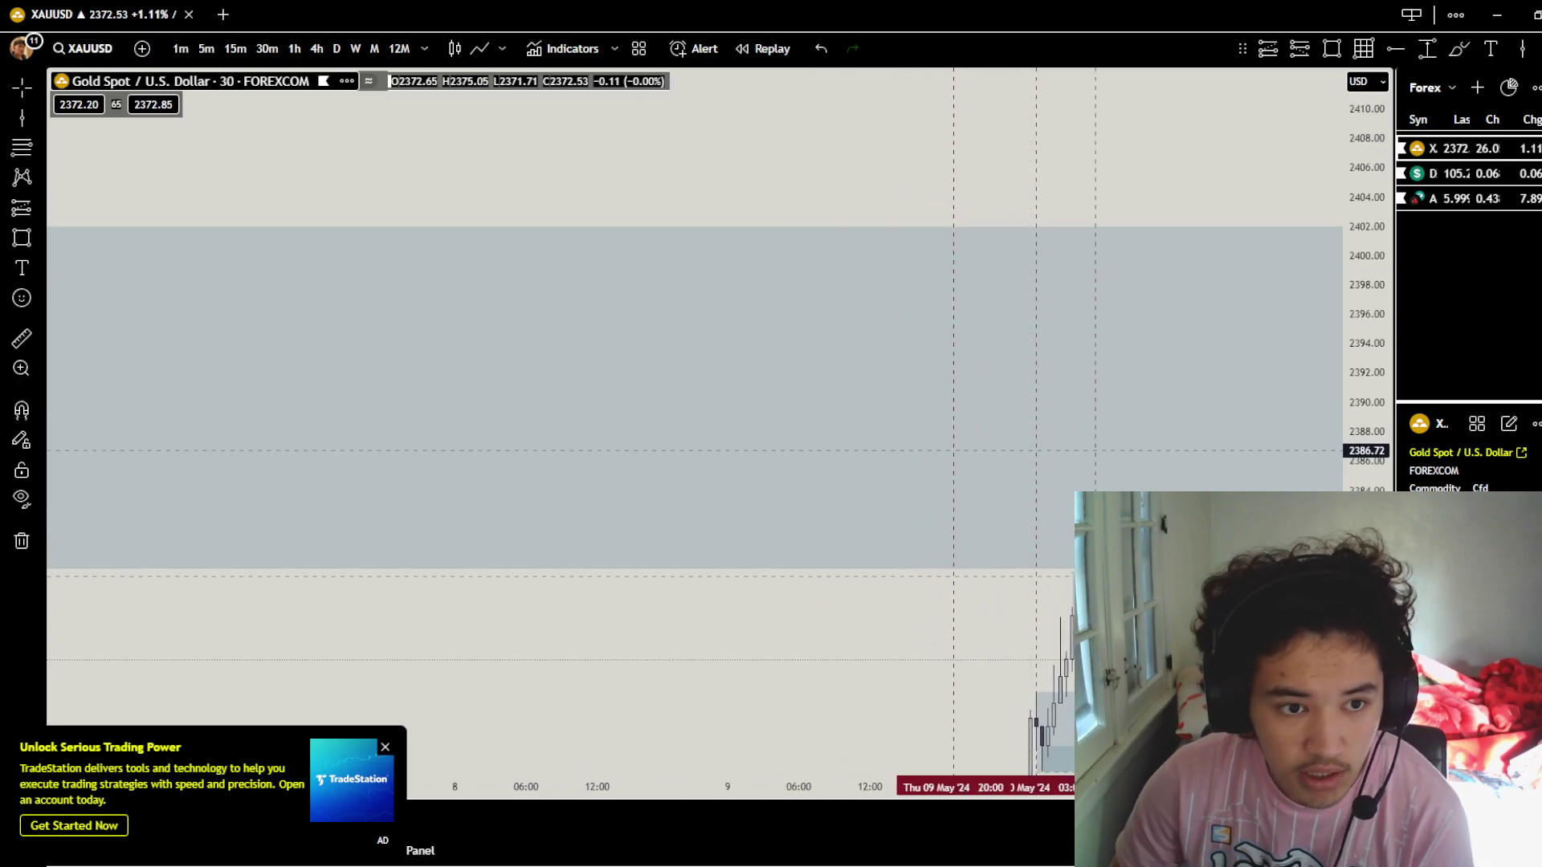
pyautogui.click(294, 49)
pyautogui.moveTo(787, 555); pyautogui.dragTo(1013, 548)
pyautogui.scroll(-3, 1014, 549)
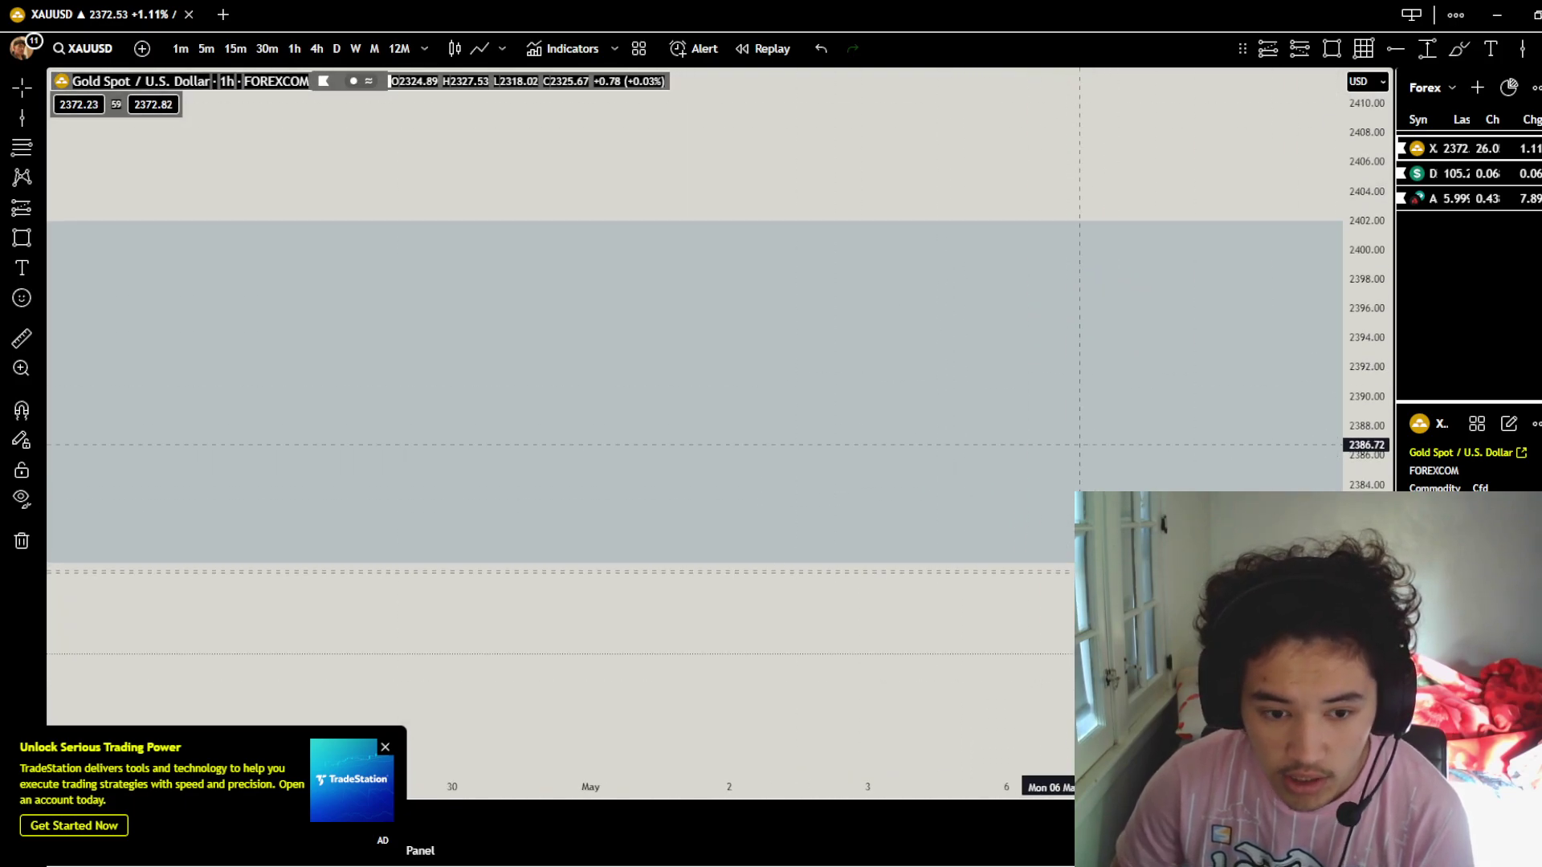
pyautogui.moveTo(337, 548); pyautogui.dragTo(1049, 555)
pyautogui.moveTo(563, 514); pyautogui.dragTo(1068, 596)
pyautogui.scroll(1, 1019, 586)
pyautogui.scroll(1, 1018, 586)
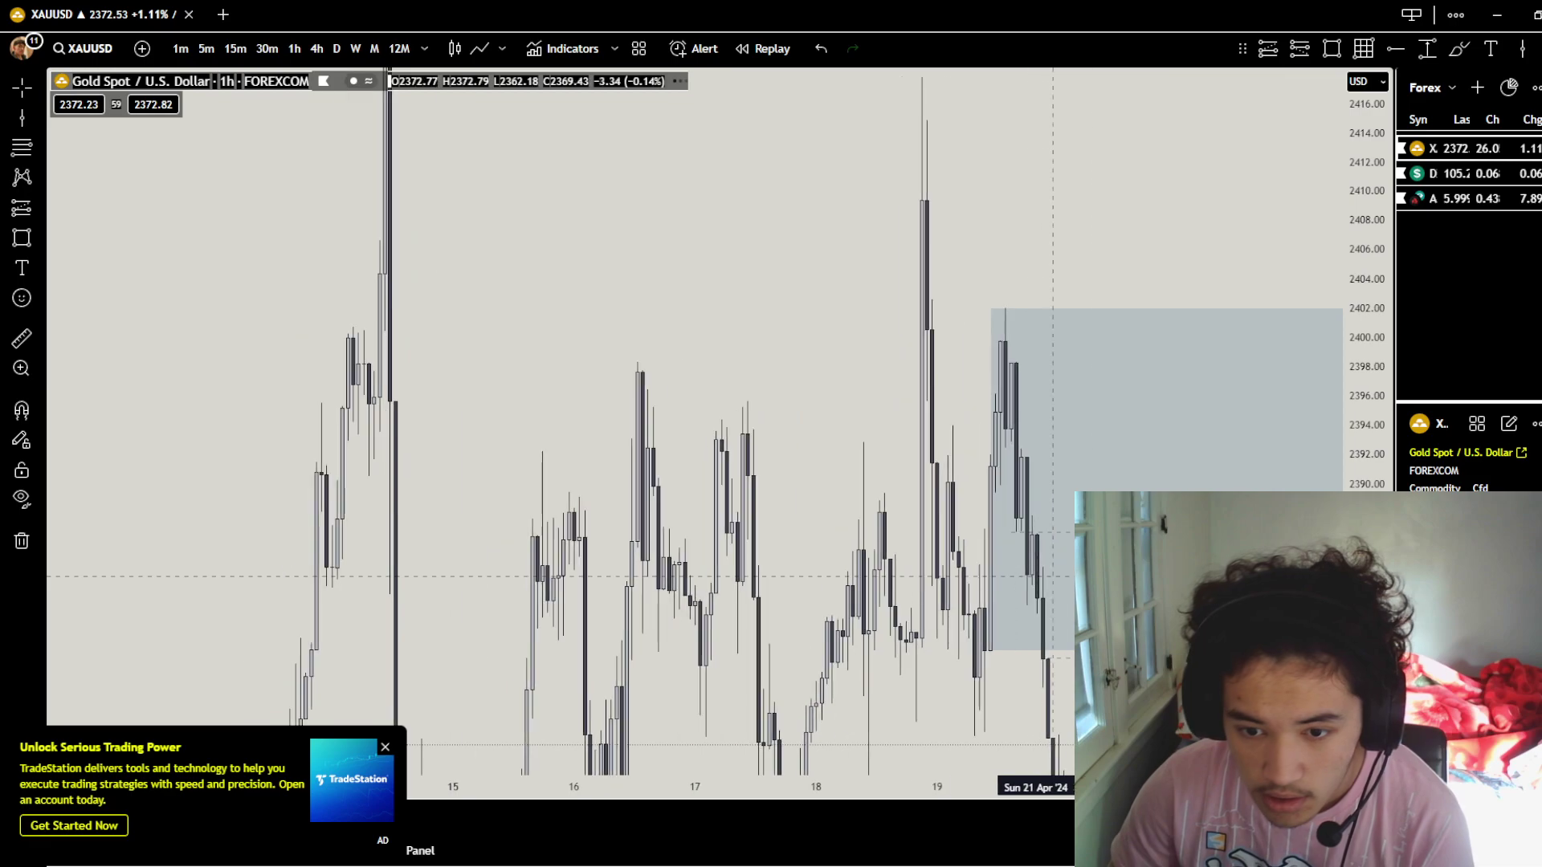
pyautogui.moveTo(1232, 694); pyautogui.dragTo(1029, 662)
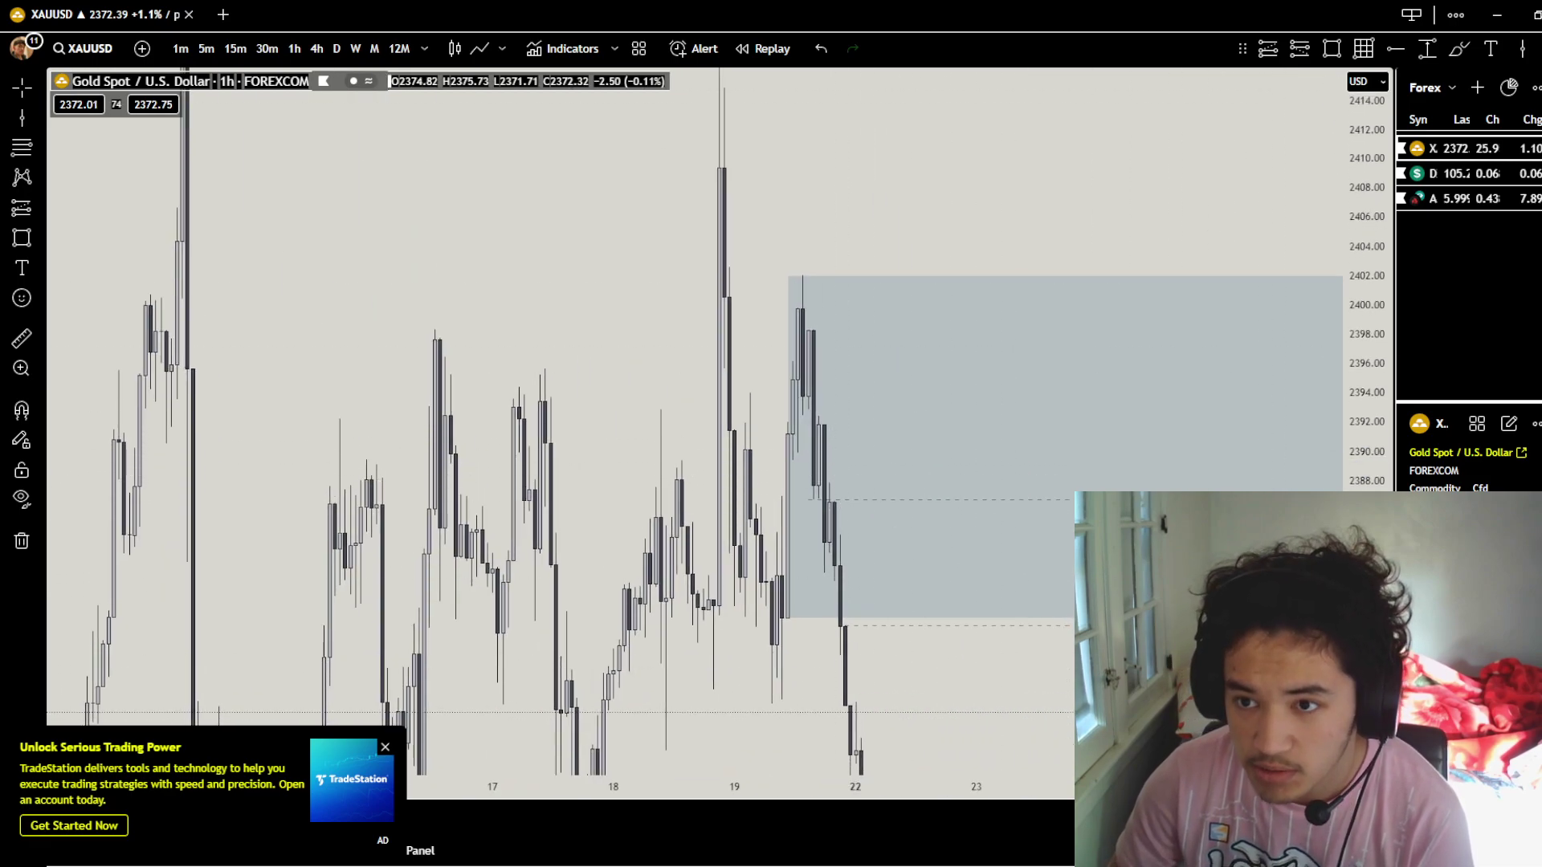
# Place horizontal rays at 2387.86 and 2392.41 inside the supply zone, applying the BuySide Liquidity template to both.
pyautogui.click(829, 484)
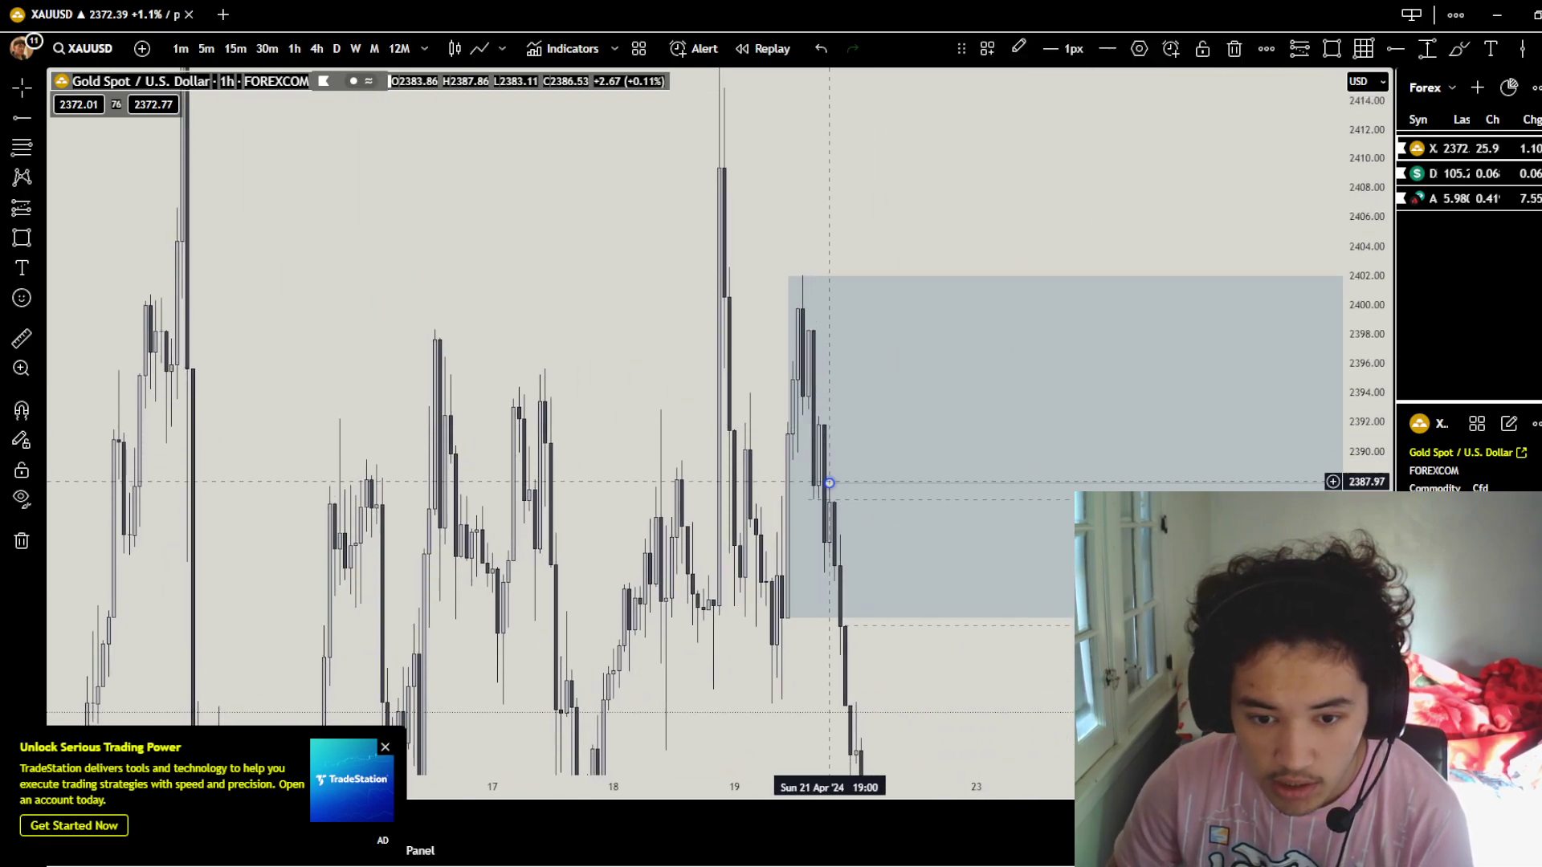
pyautogui.click(987, 49)
pyautogui.click(1026, 148)
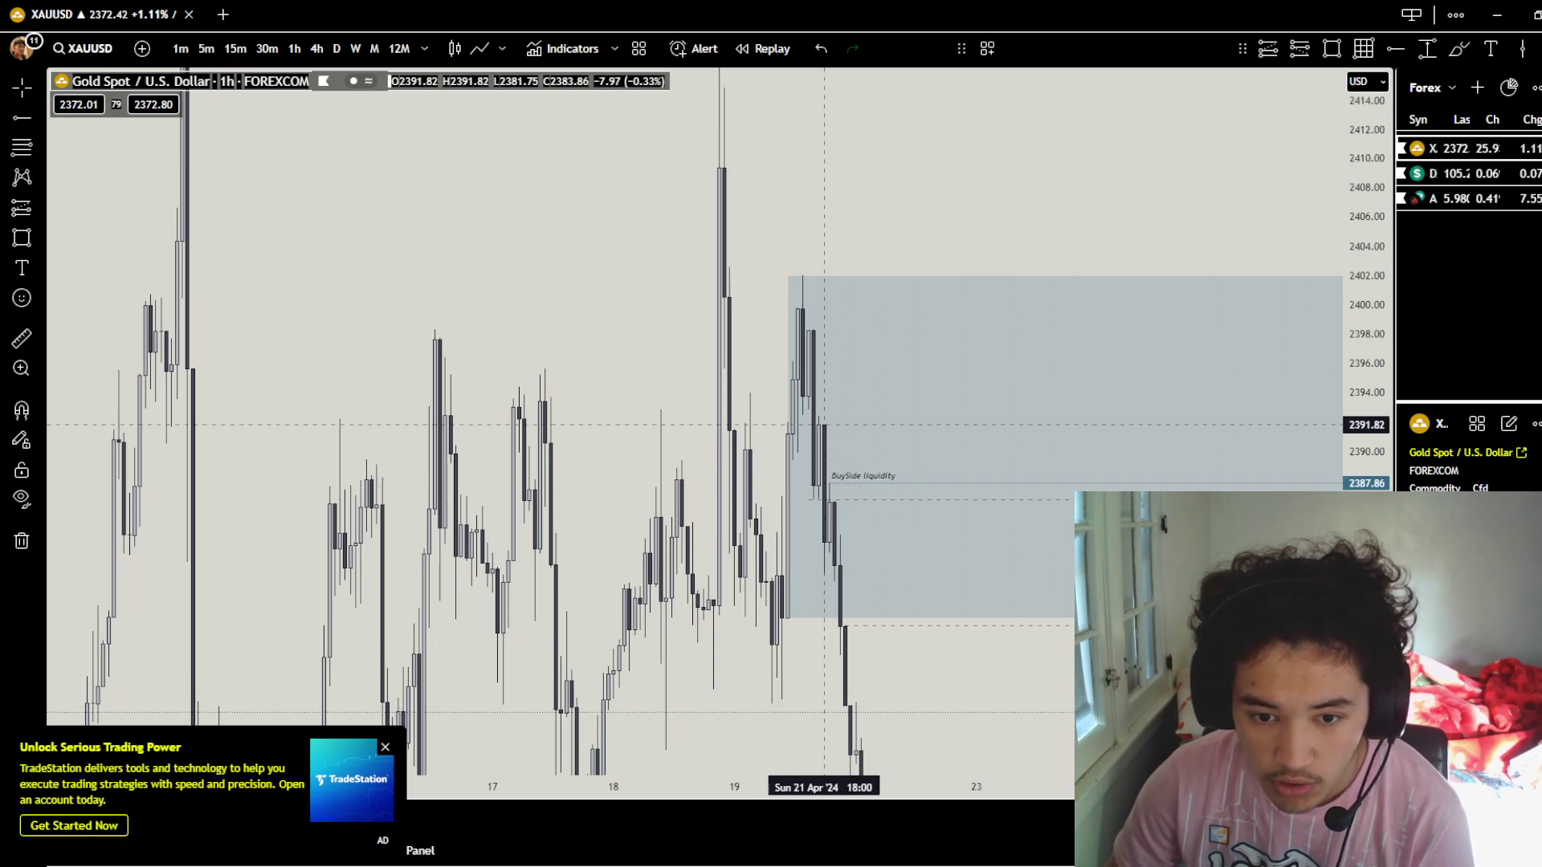
pyautogui.click(818, 417)
pyautogui.click(987, 48)
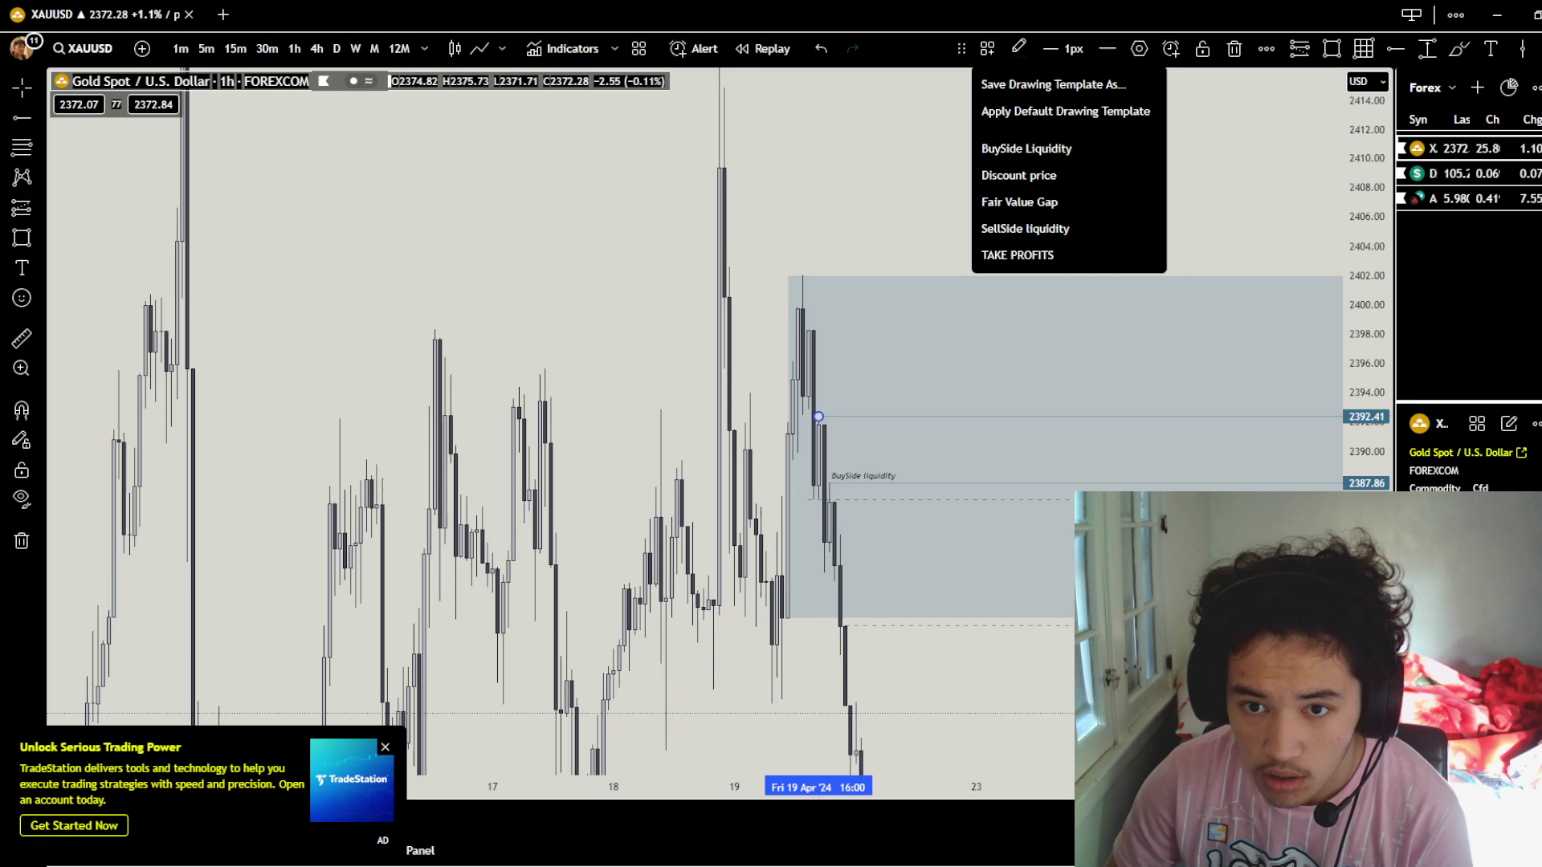
pyautogui.click(1124, 149)
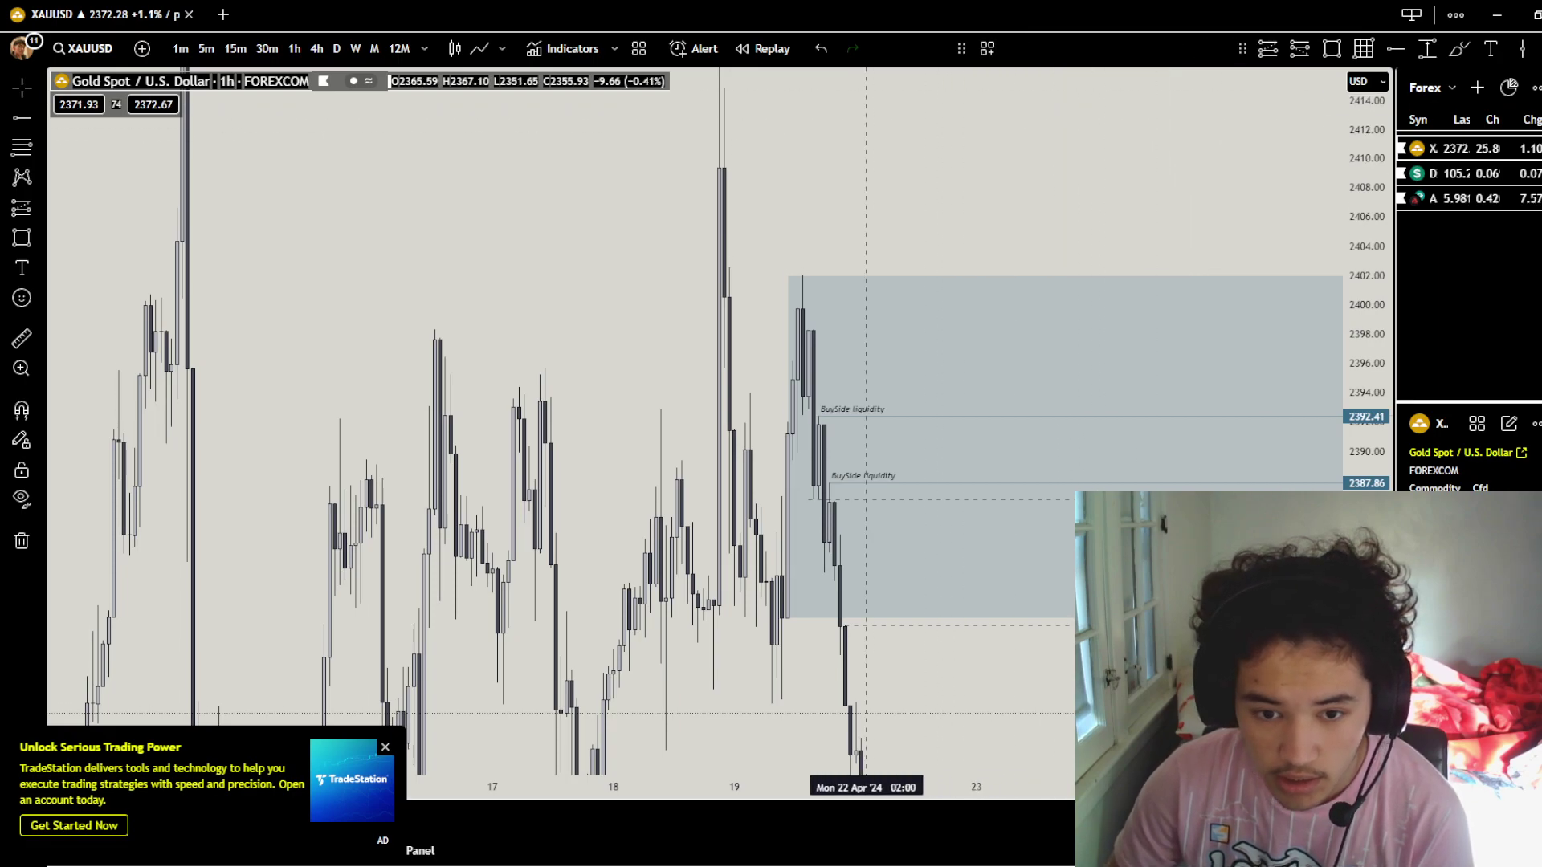
# Place horizontal rays at 2398.23 and 2402.03 in the upper part of the supply zone, applying the BuySide Liquidity template to both.
pyautogui.click(809, 330)
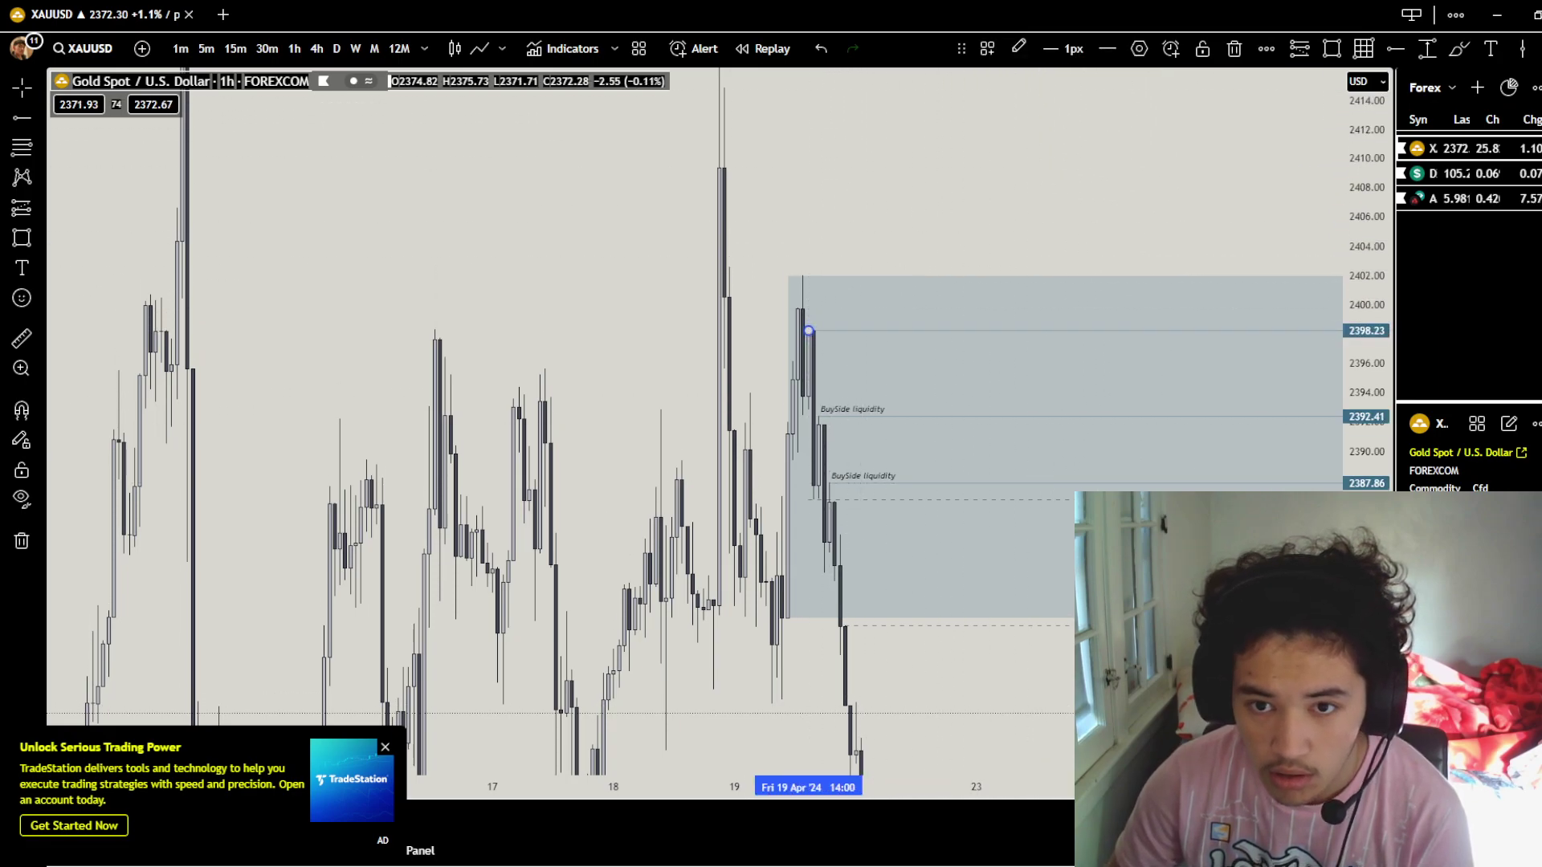
pyautogui.click(987, 48)
pyautogui.click(1044, 149)
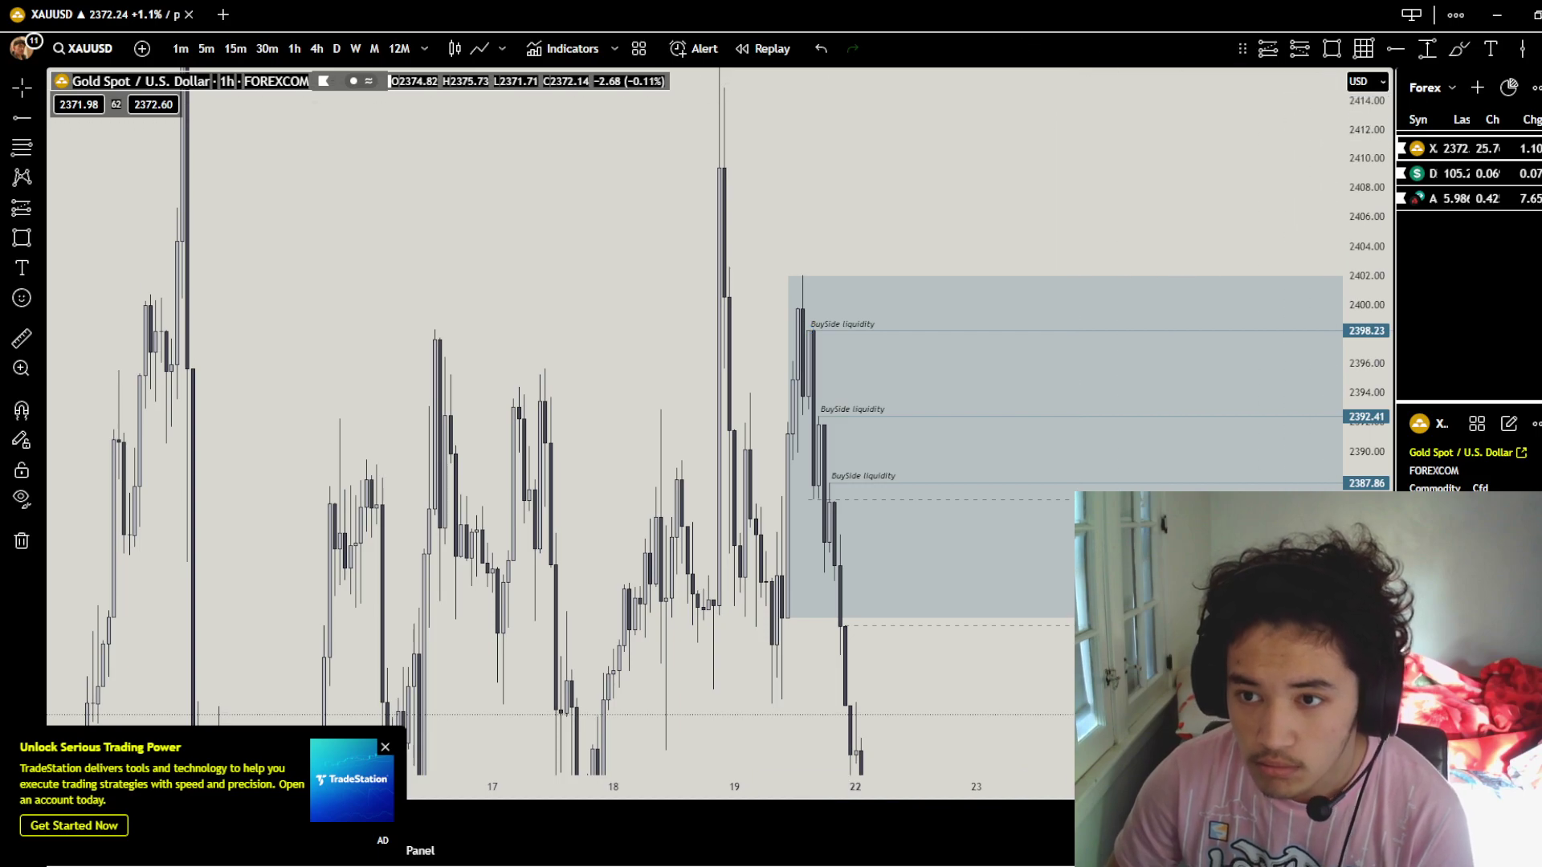
pyautogui.click(802, 275)
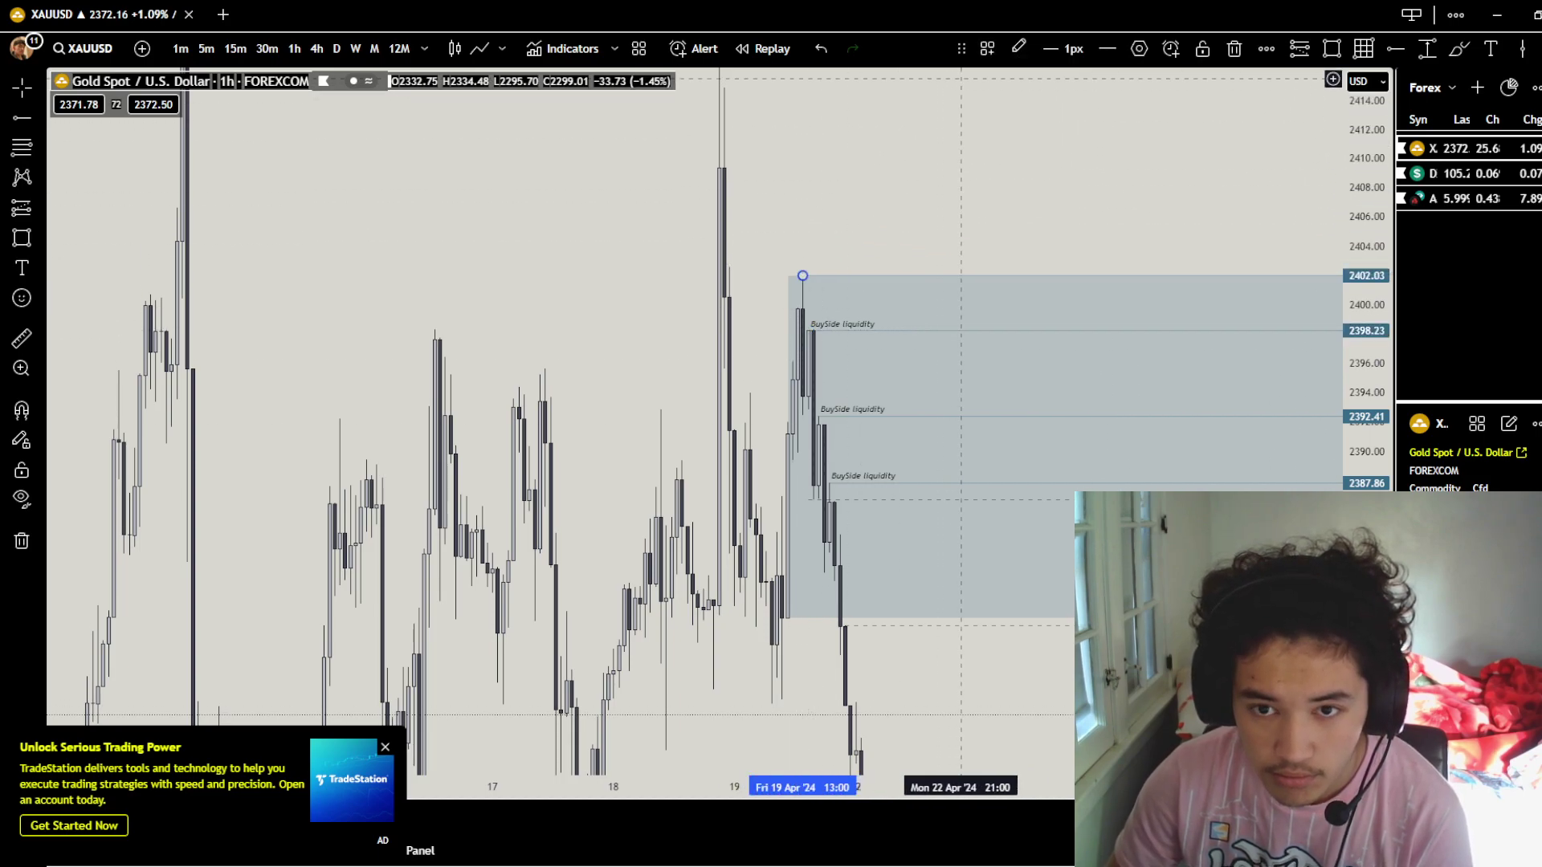
pyautogui.click(987, 48)
pyautogui.click(1044, 148)
# Go back to the 10 May candles and examine price between the supply zone above and the demand zone below.
pyautogui.moveTo(1239, 498); pyautogui.dragTo(998, 404)
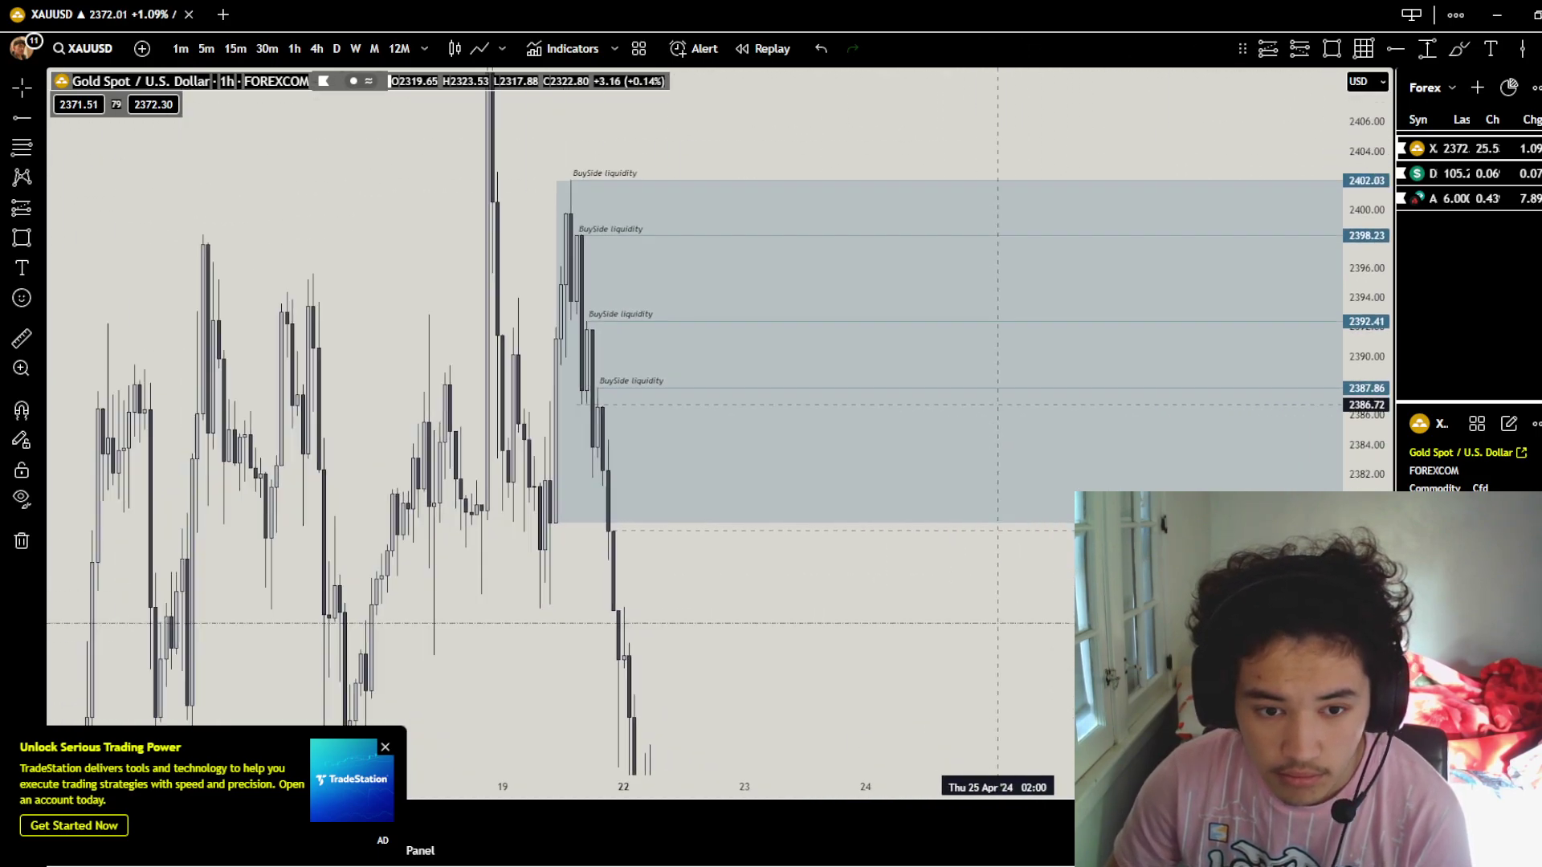
pyautogui.moveTo(998, 623); pyautogui.dragTo(803, 530)
pyautogui.moveTo(1107, 575); pyautogui.dragTo(498, 506)
pyautogui.moveTo(1117, 524); pyautogui.dragTo(575, 527)
pyautogui.scroll(4, 1116, 669)
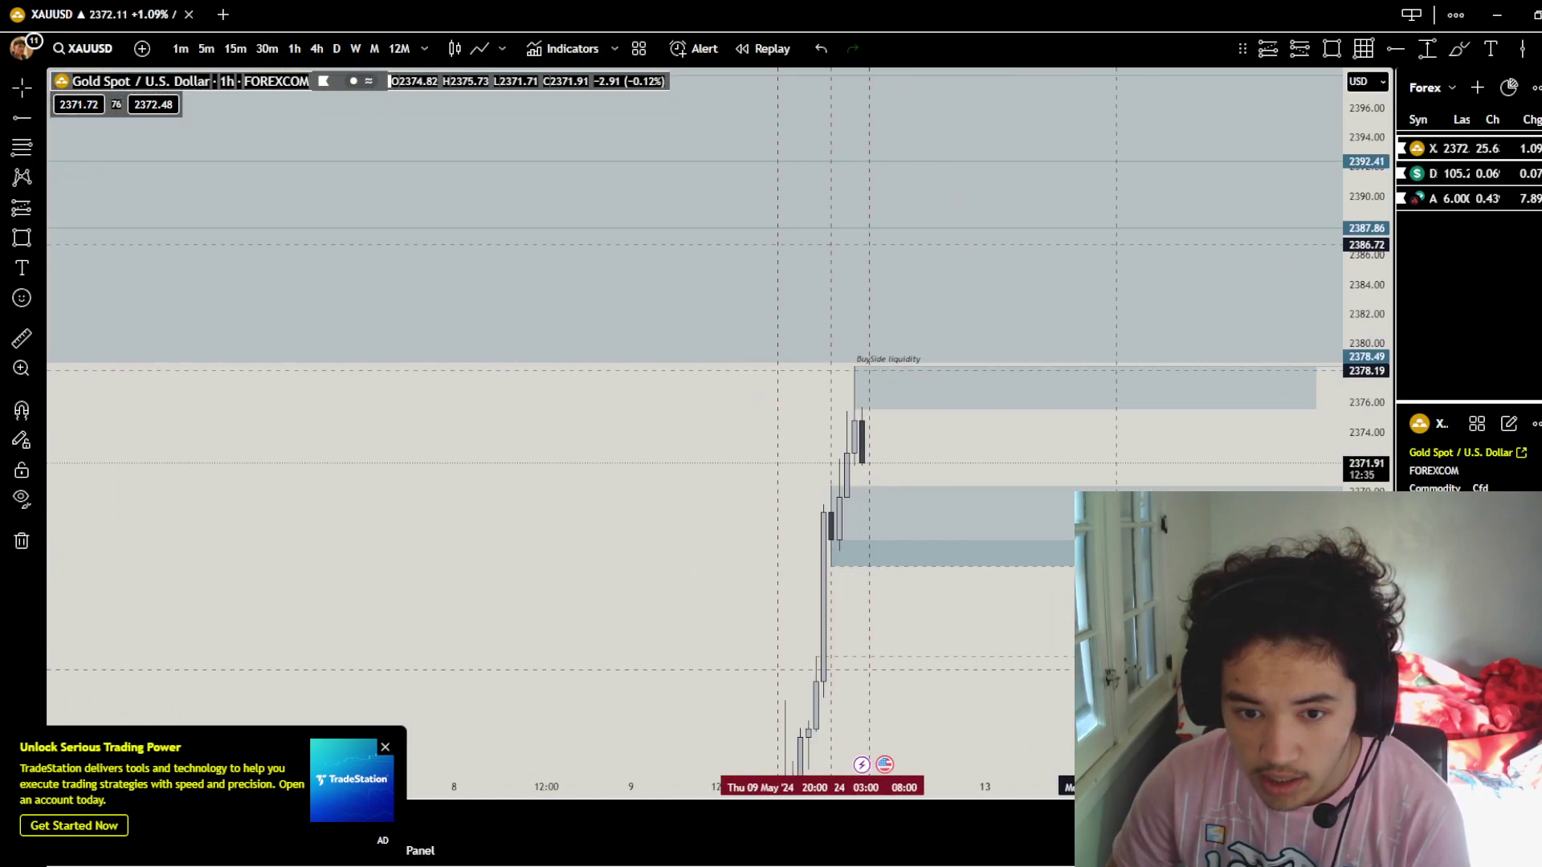
pyautogui.moveTo(1117, 668); pyautogui.dragTo(1133, 692)
pyautogui.moveTo(979, 481); pyautogui.dragTo(1014, 555)
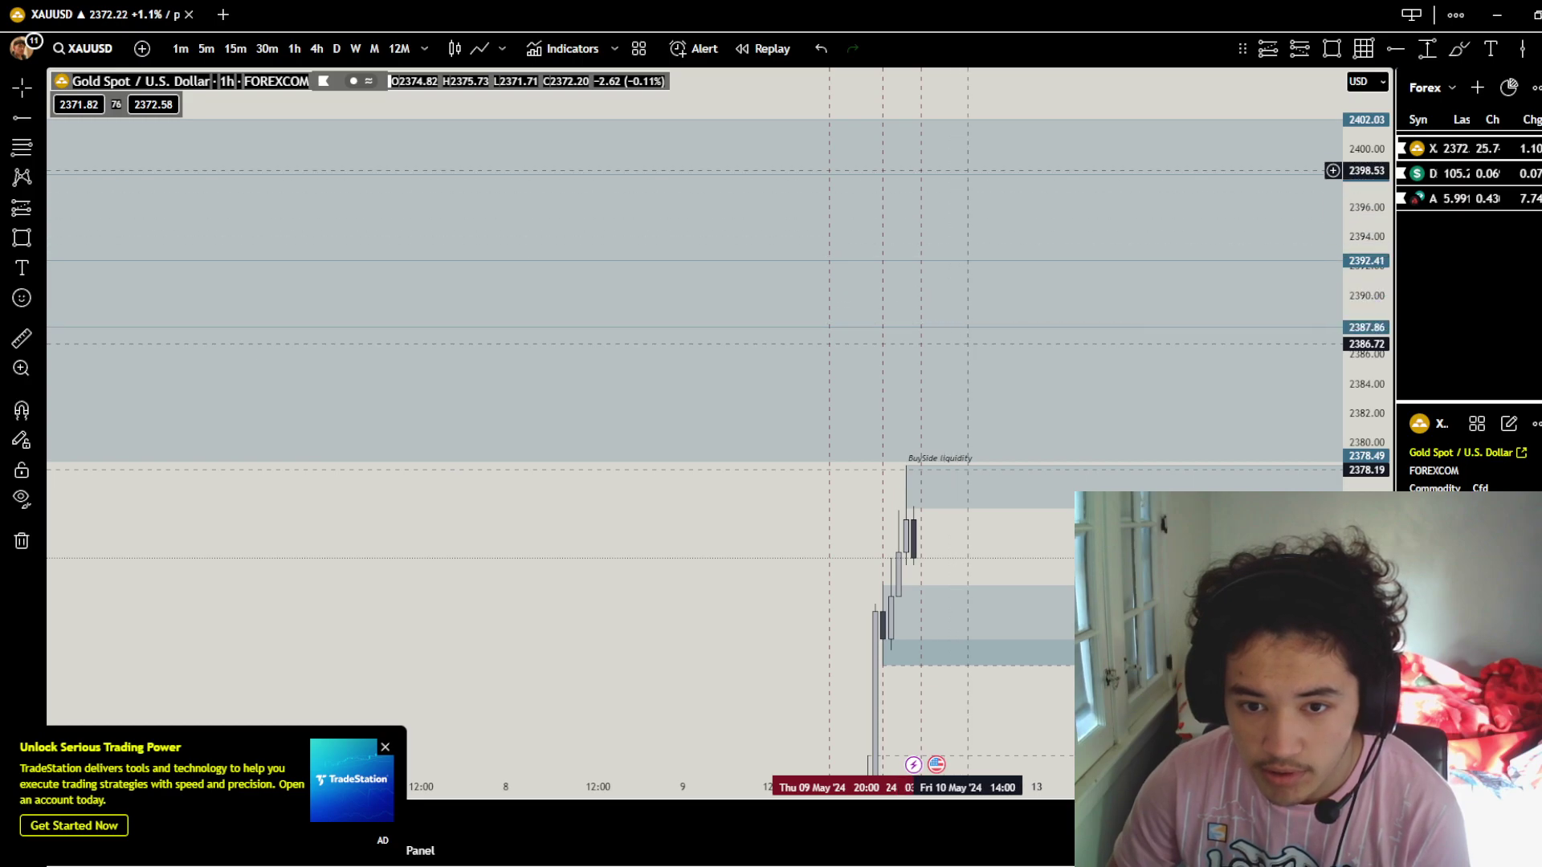
pyautogui.scroll(1, 1094, 555)
pyautogui.moveTo(1007, 526); pyautogui.dragTo(1003, 416)
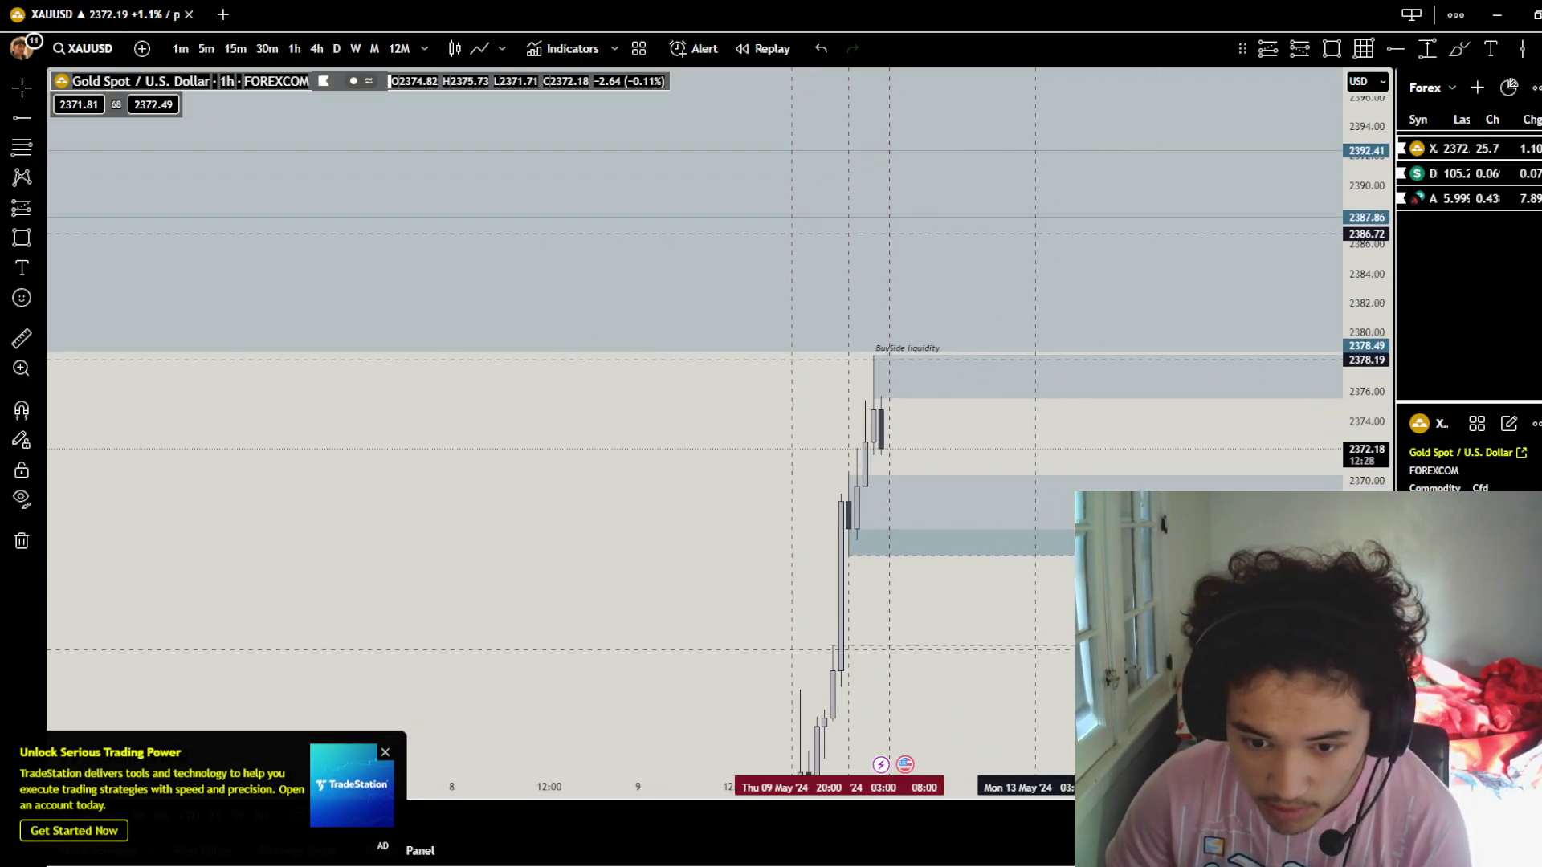
pyautogui.scroll(1, 1019, 598)
pyautogui.moveTo(1011, 598); pyautogui.dragTo(1031, 500)
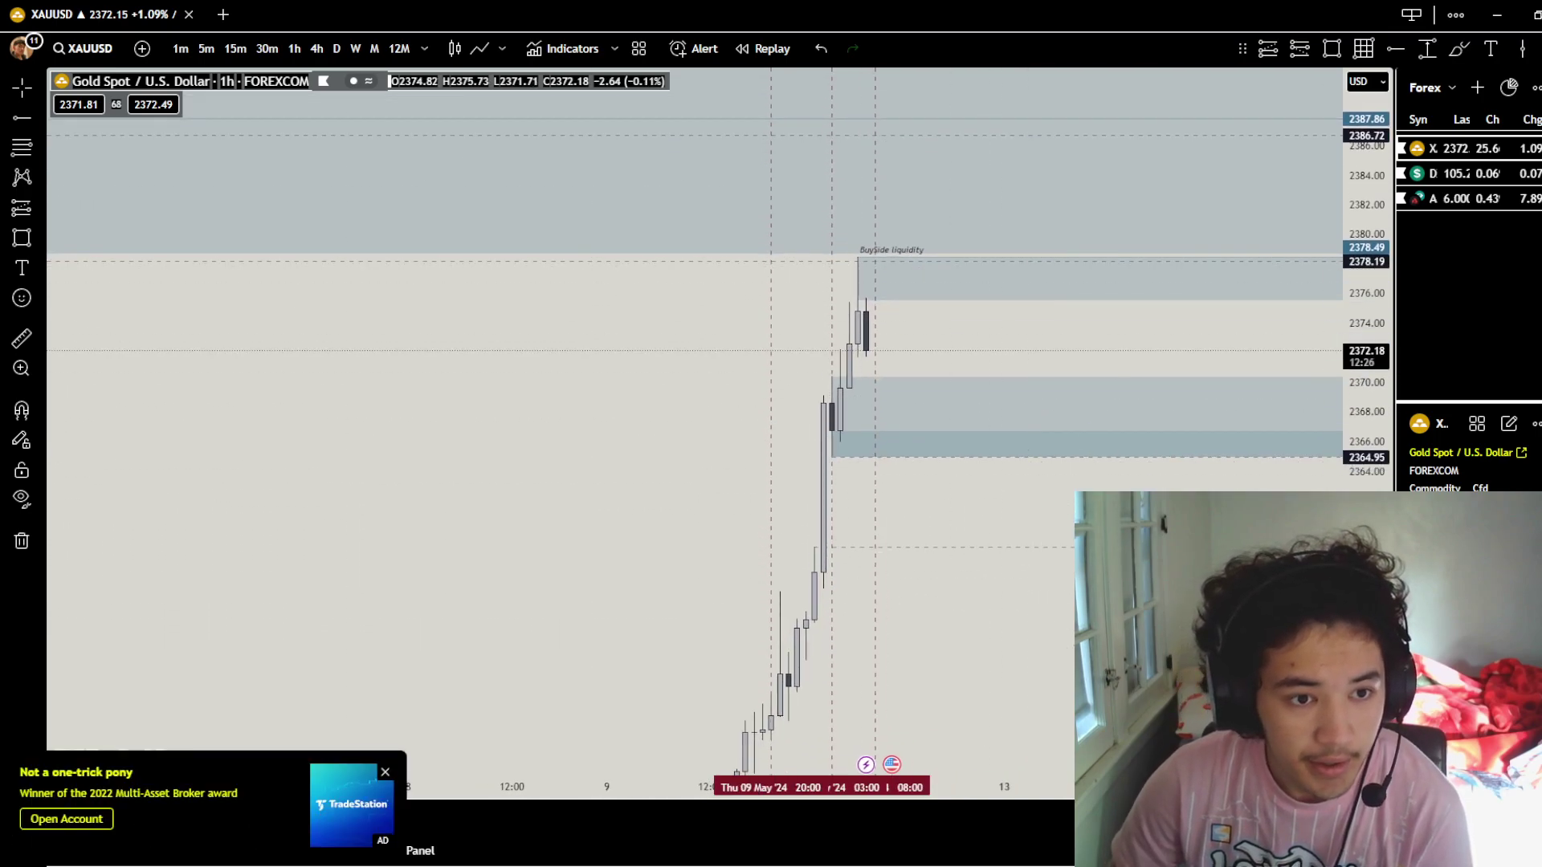
pyautogui.scroll(2, 1112, 573)
pyautogui.moveTo(1032, 602); pyautogui.dragTo(1075, 610)
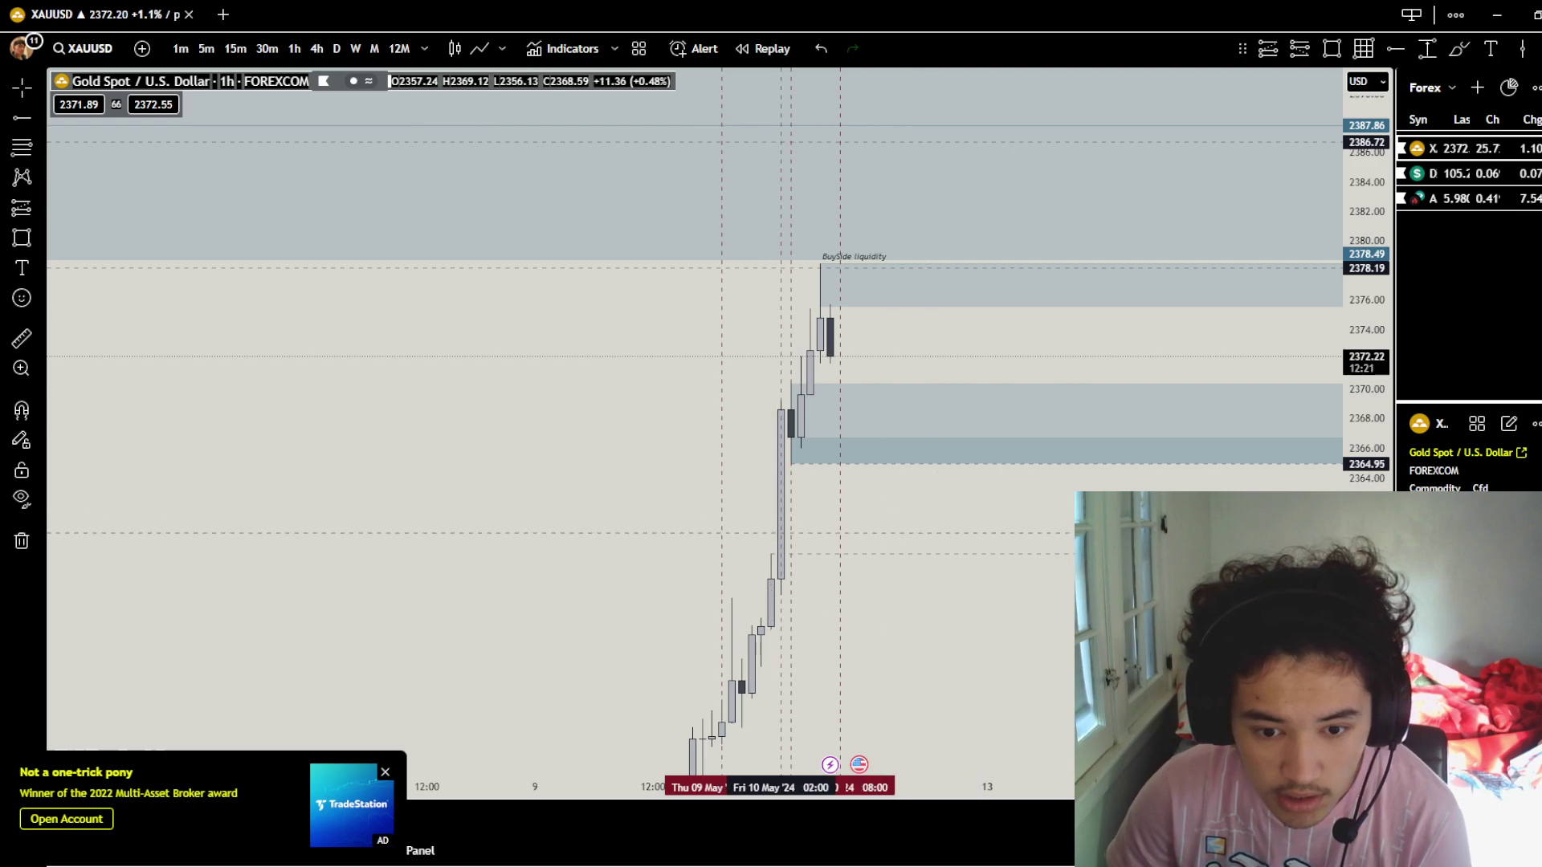
pyautogui.moveTo(939, 640); pyautogui.dragTo(1069, 445)
pyautogui.moveTo(1193, 469); pyautogui.dragTo(1048, 634)
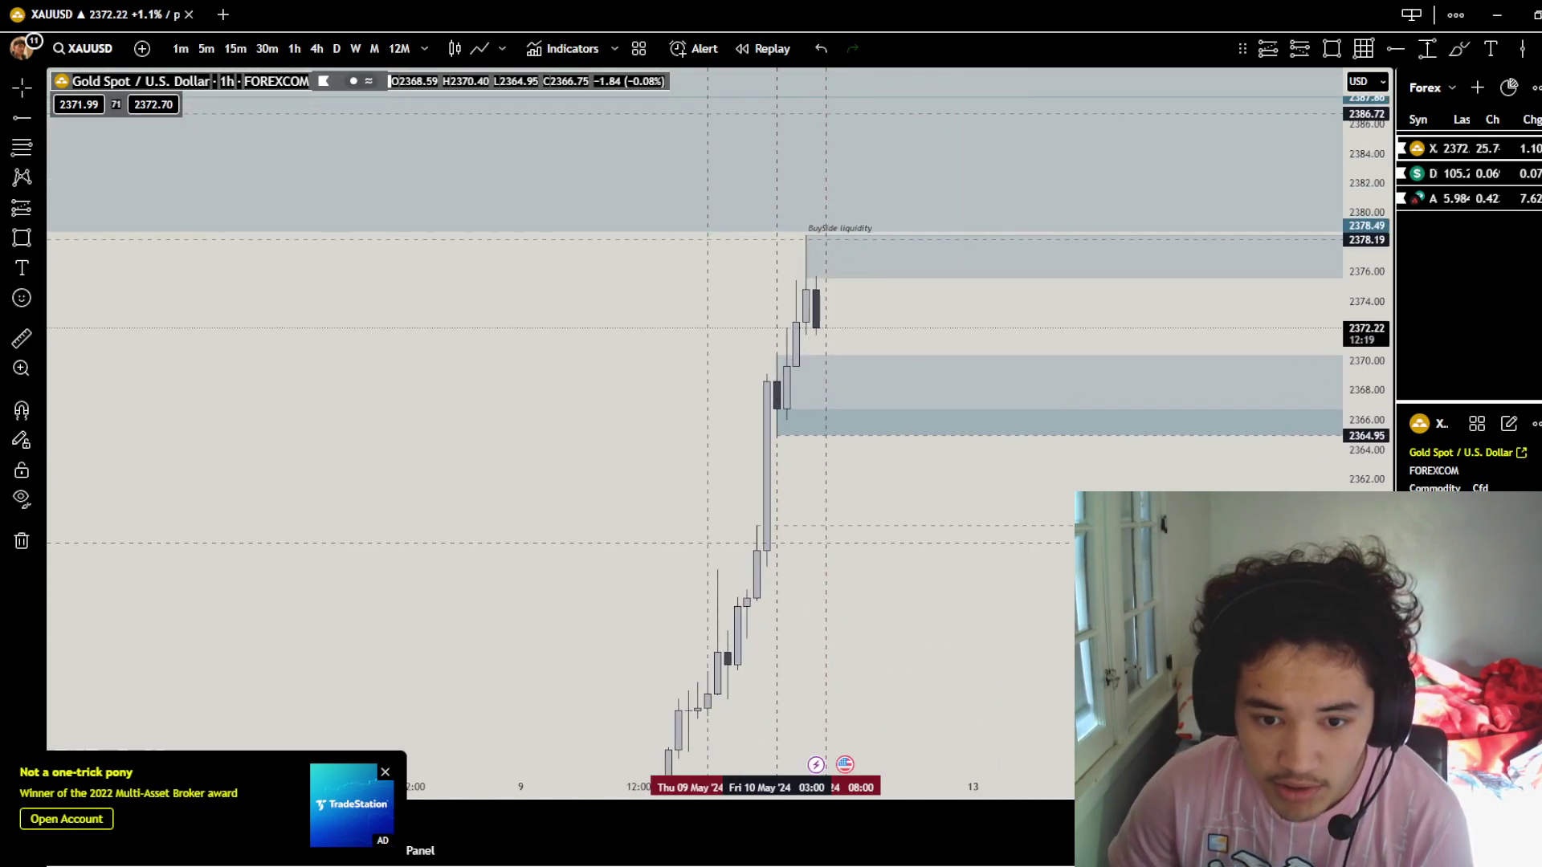
# Switch the chart to the U.S. Dollar Index and review its price action on the 4-hour and 1-hour timeframes.
pyautogui.click(1455, 173)
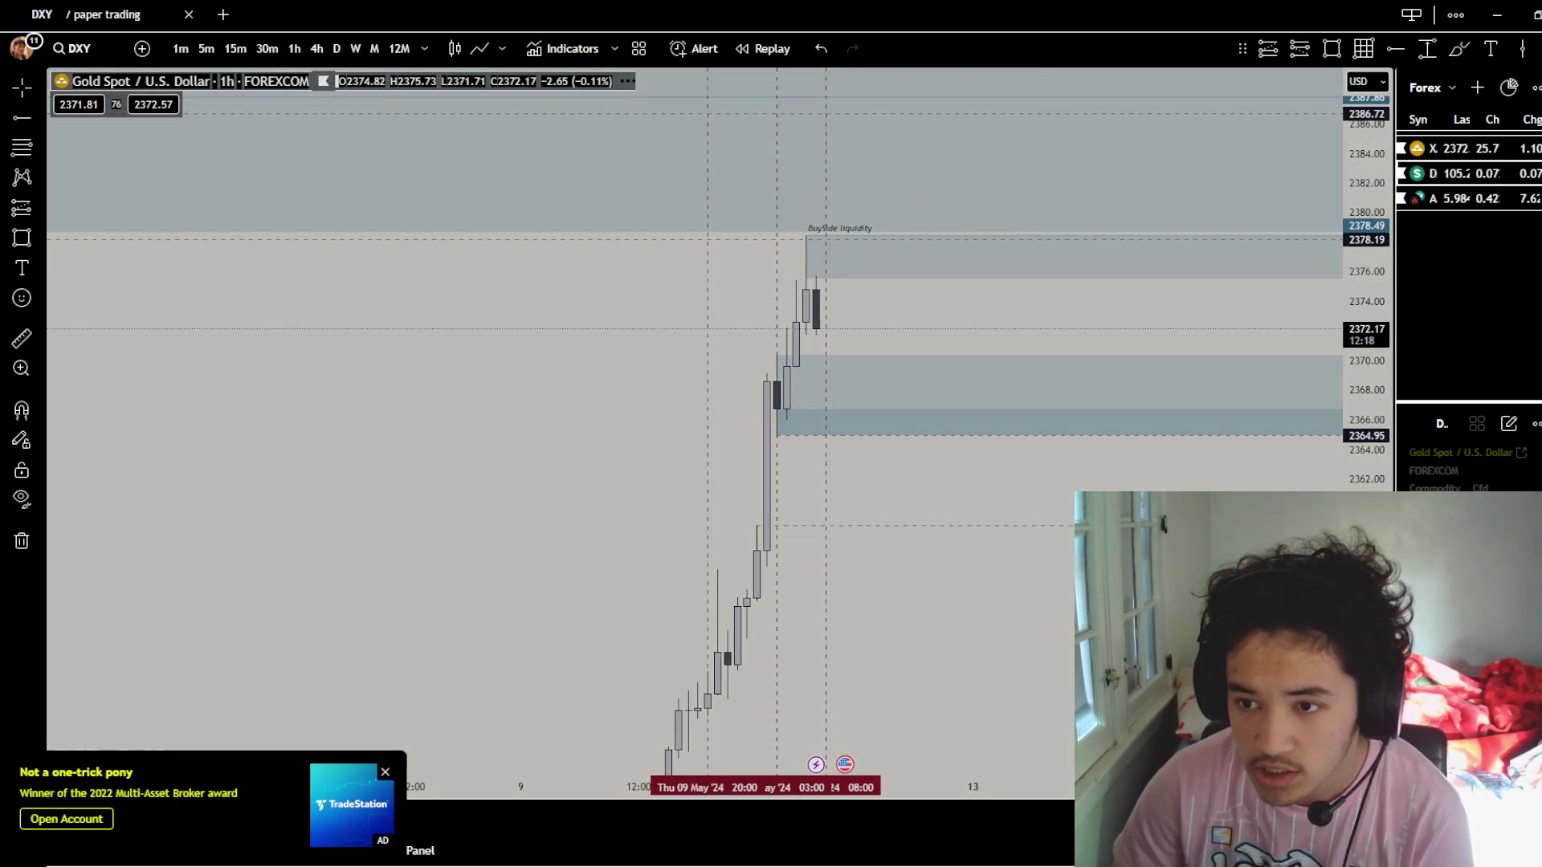
pyautogui.click(316, 49)
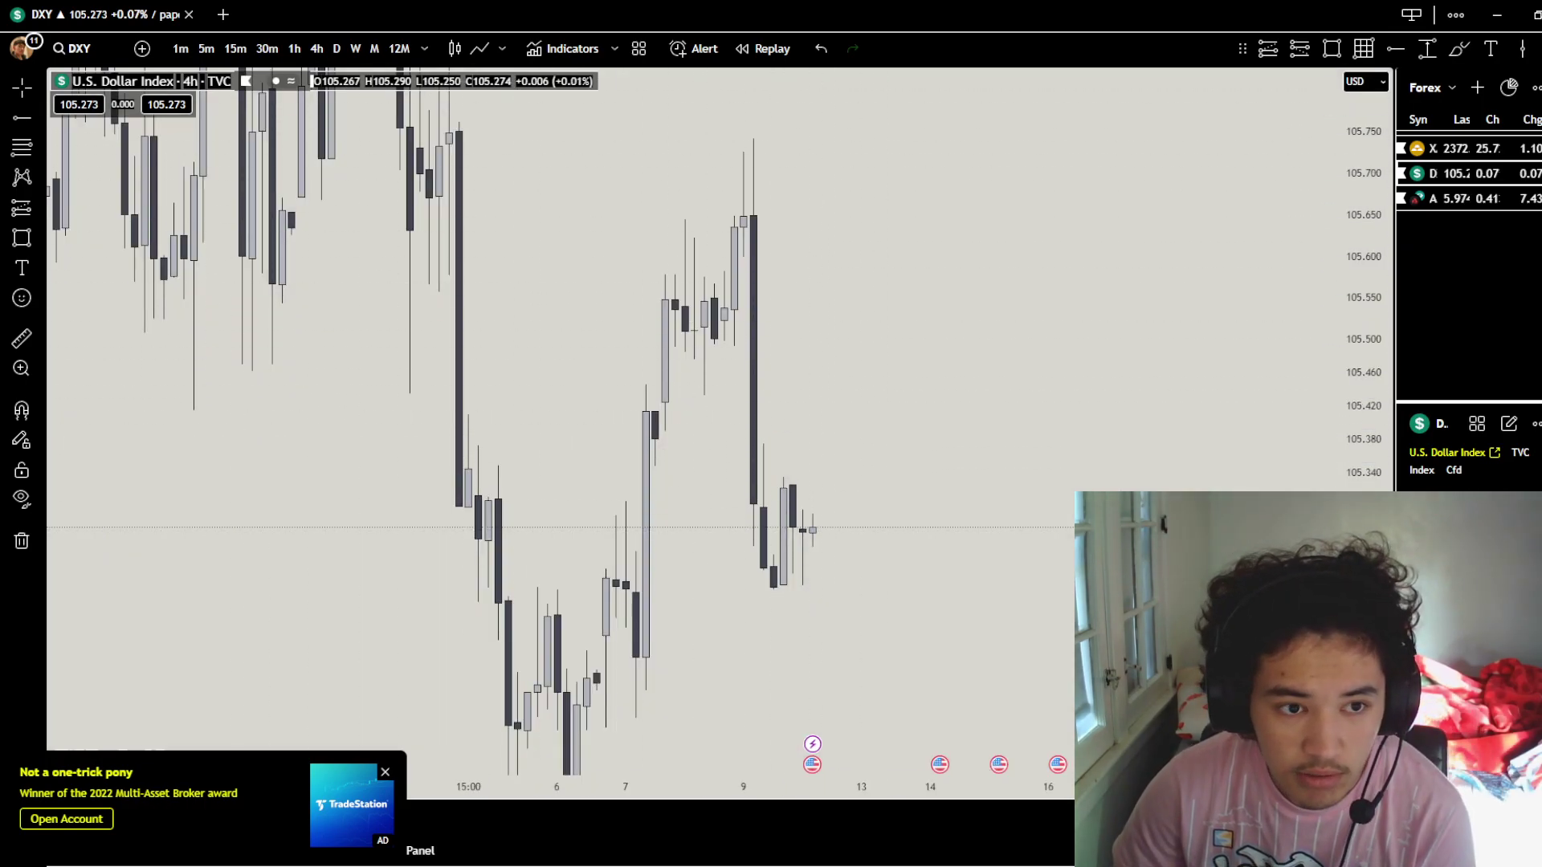
pyautogui.write('1h')
pyautogui.press('Return')
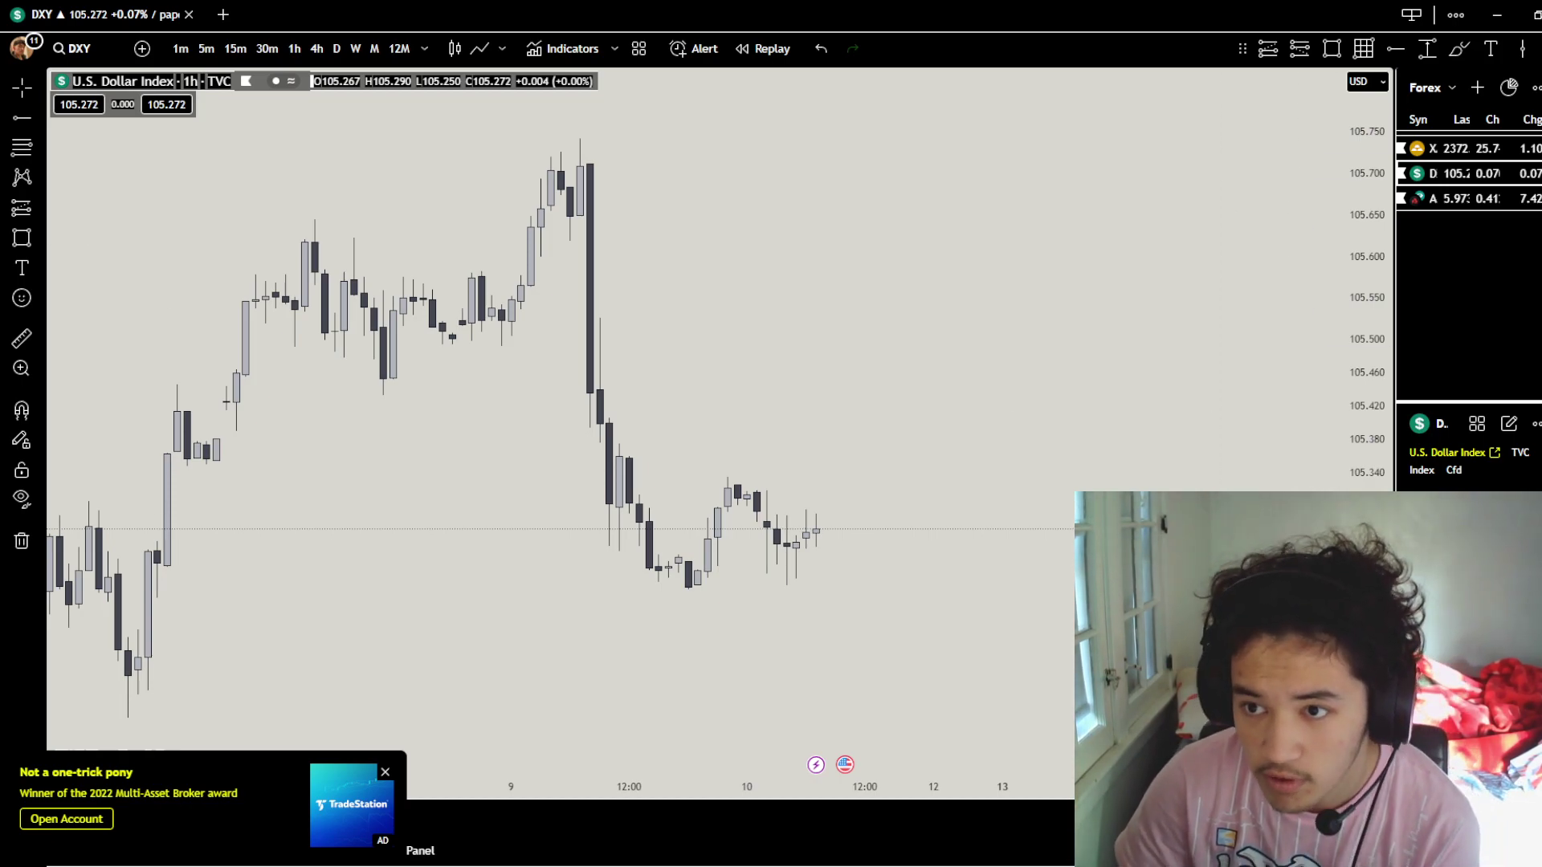
# On the 4-hour timeframe, place a horizontal ray at the 105.334 candle high with the BuySide Liquidity template.
pyautogui.click(316, 49)
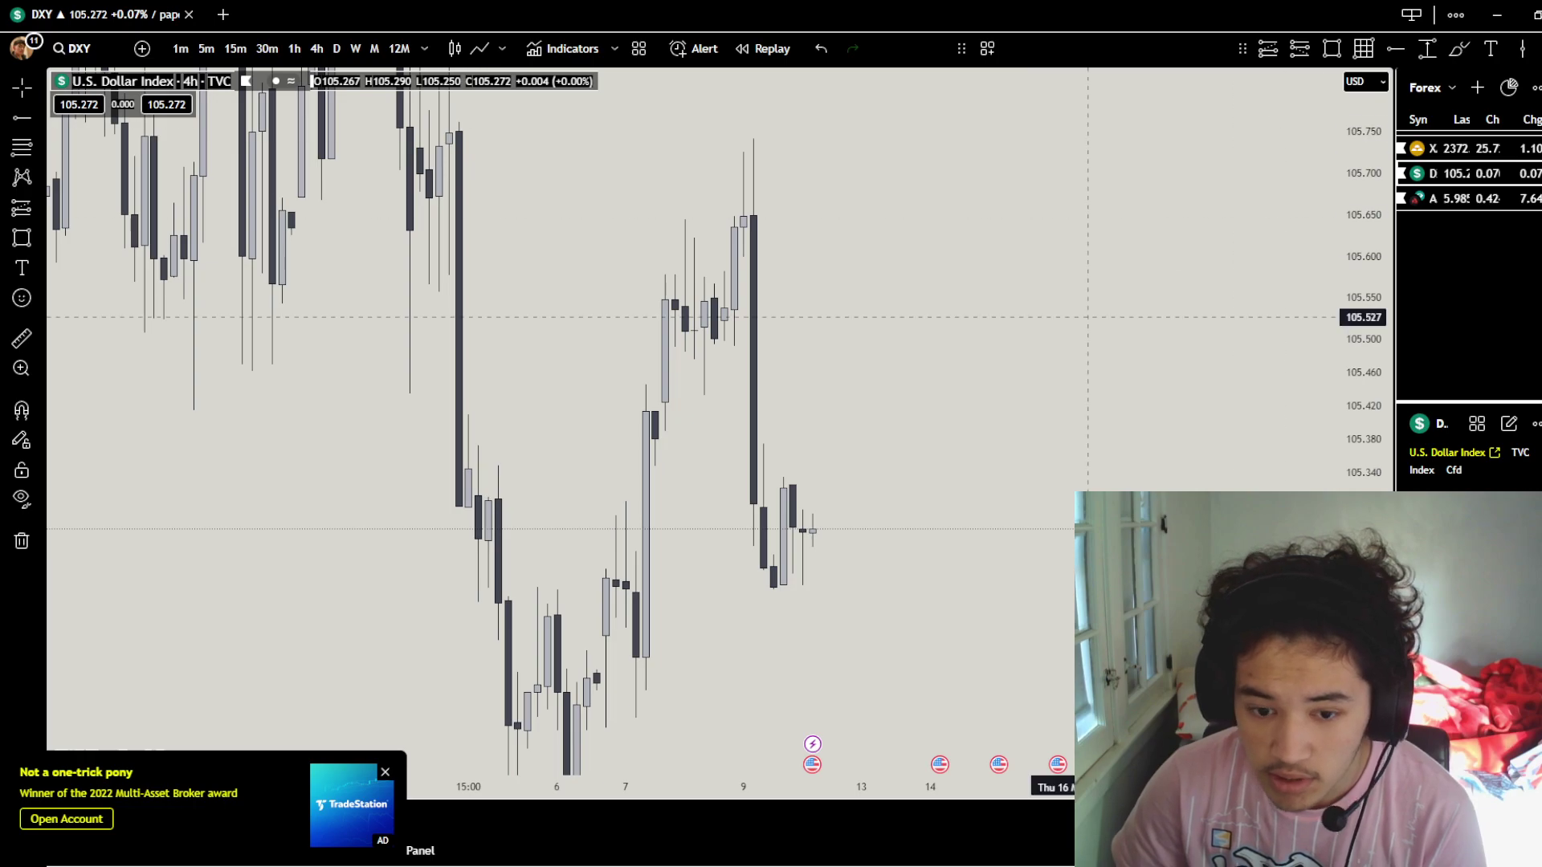
pyautogui.click(783, 477)
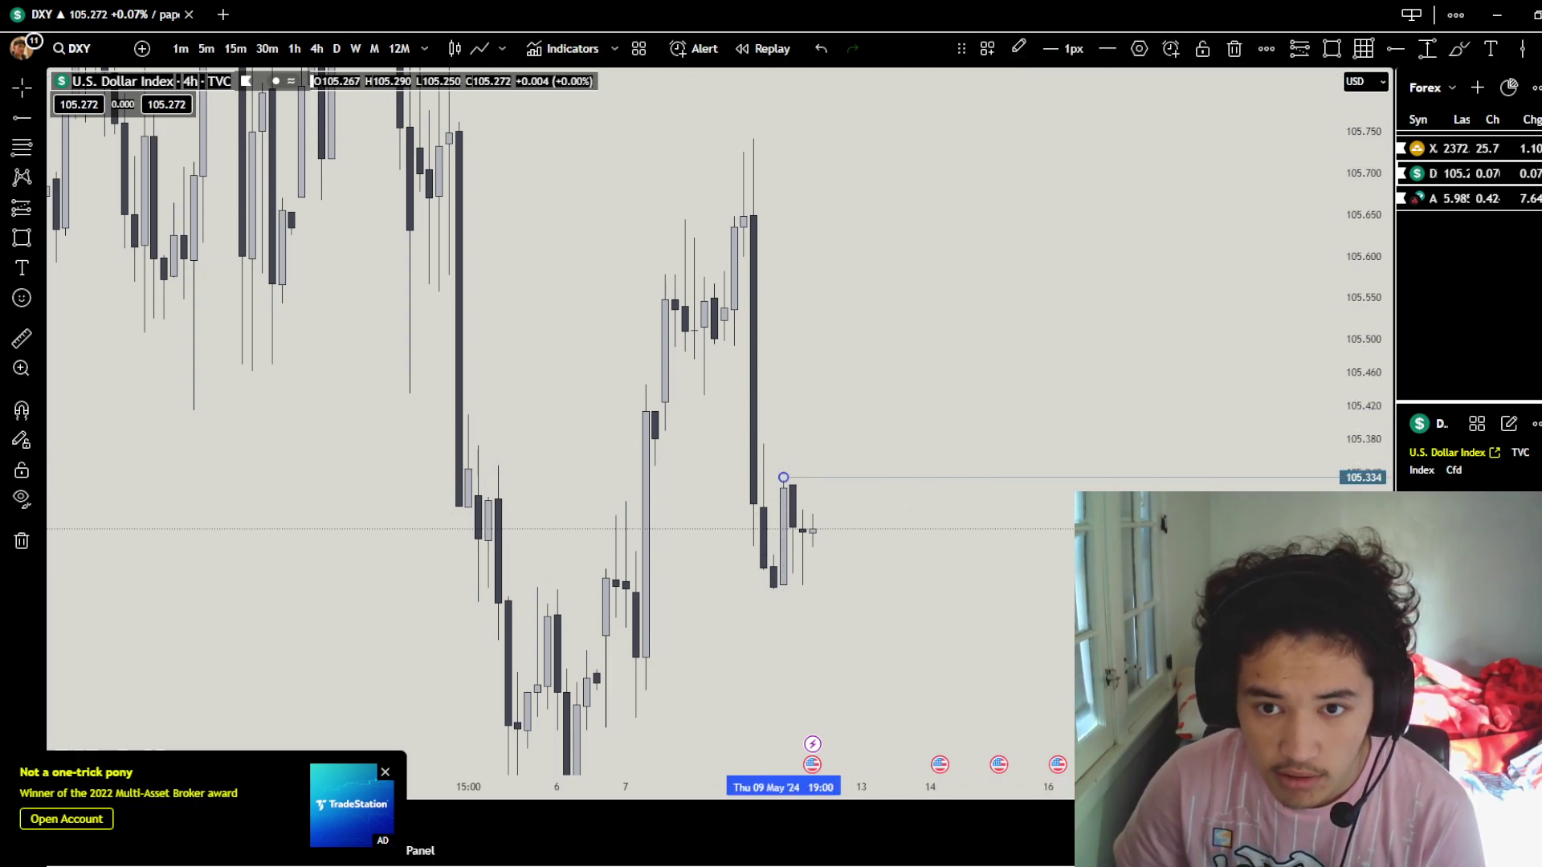
pyautogui.click(987, 49)
pyautogui.click(1018, 149)
pyautogui.moveTo(981, 214); pyautogui.dragTo(1007, 186)
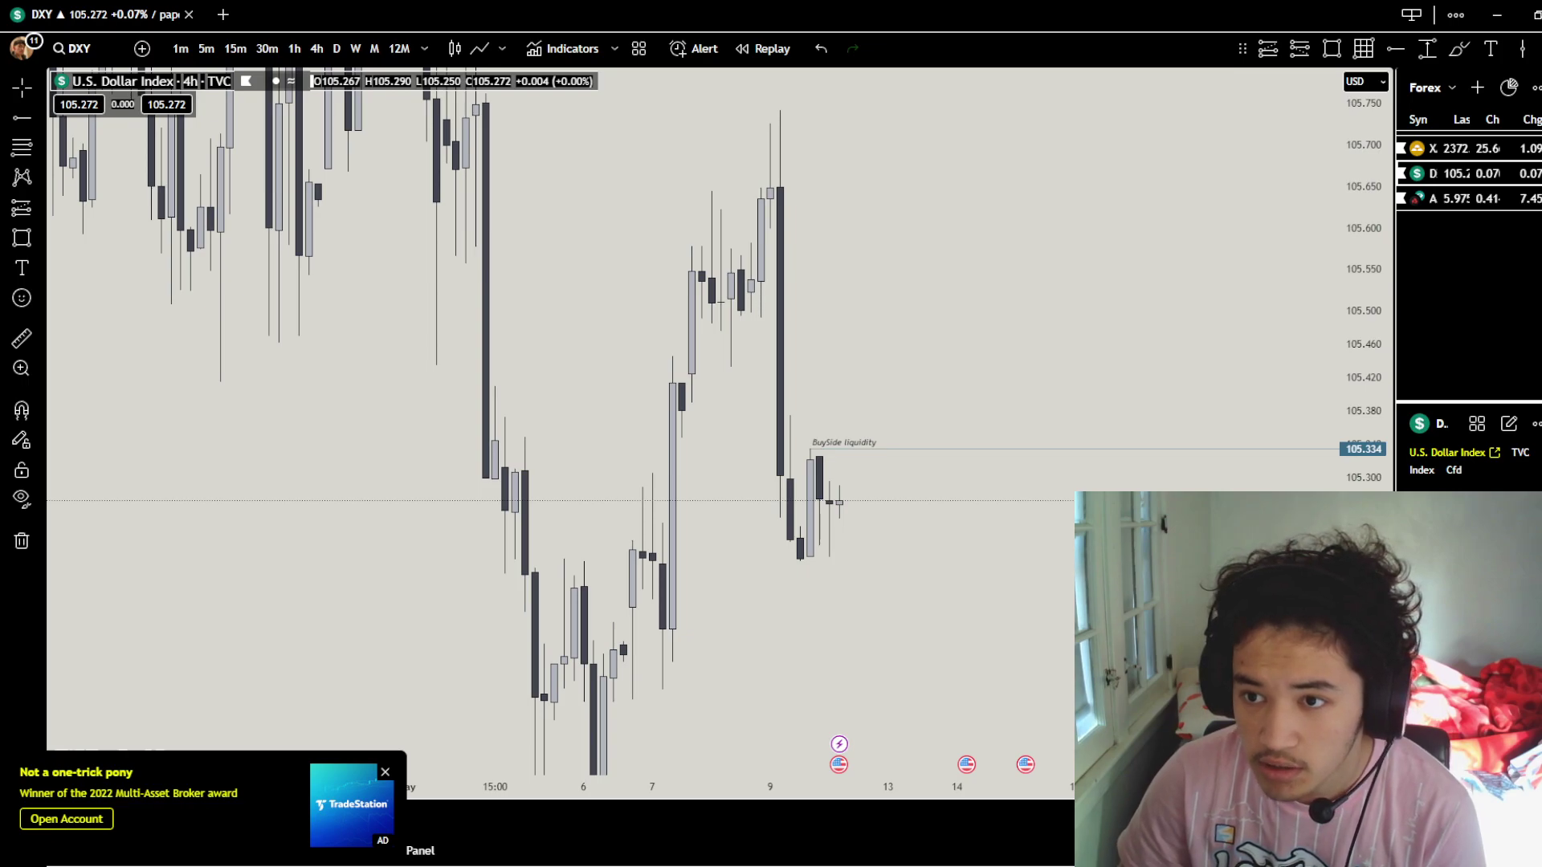
# Place horizontal rays at 105.374 and 105.599 around the large 9 May drop, using the Fair Value Gap template.
pyautogui.click(22, 118)
pyautogui.click(790, 416)
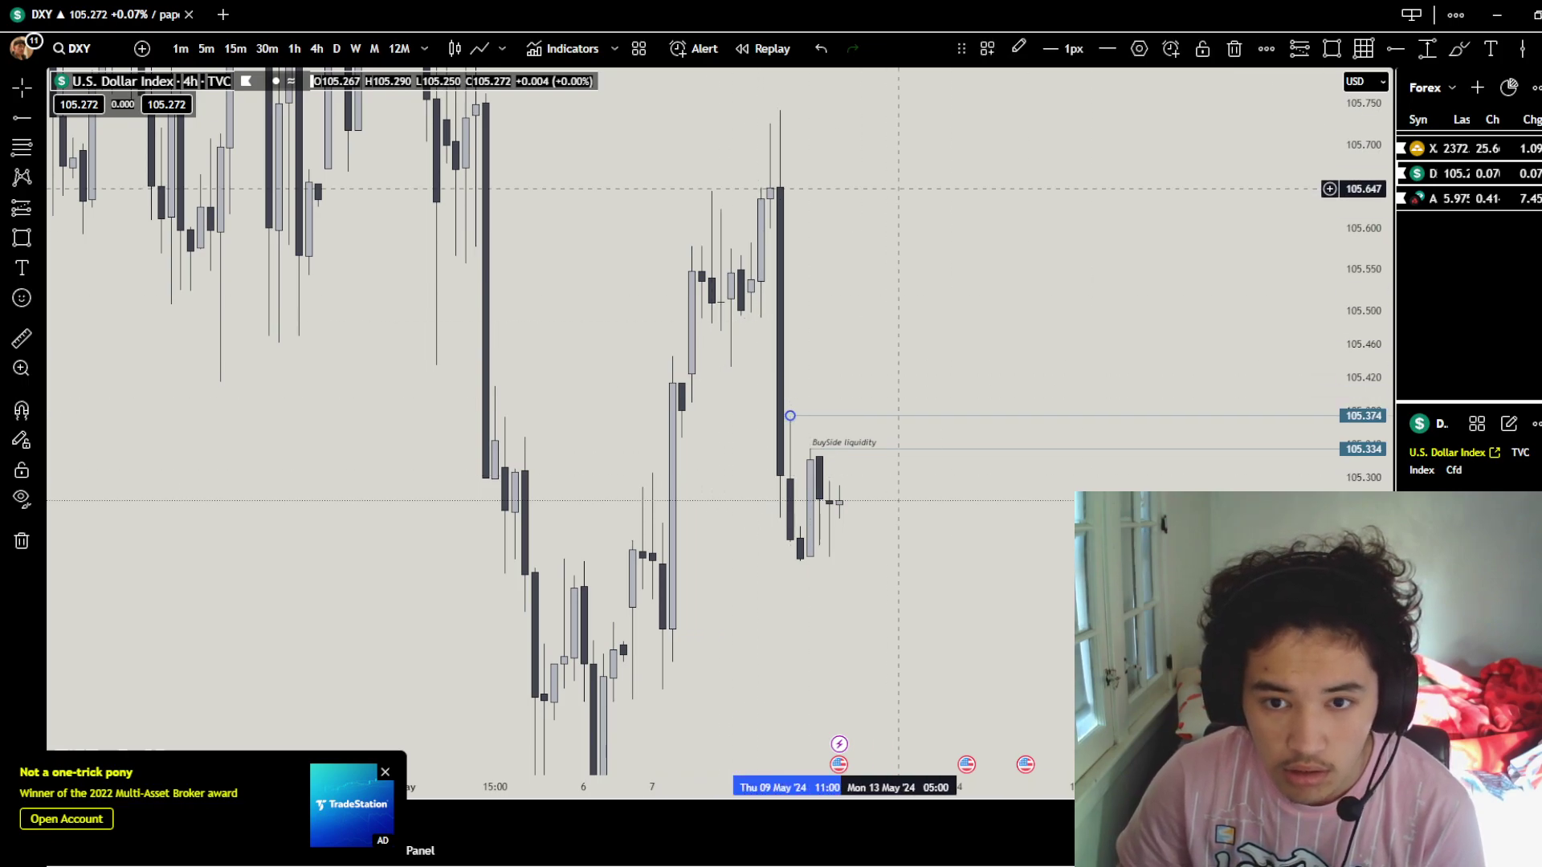
pyautogui.click(987, 48)
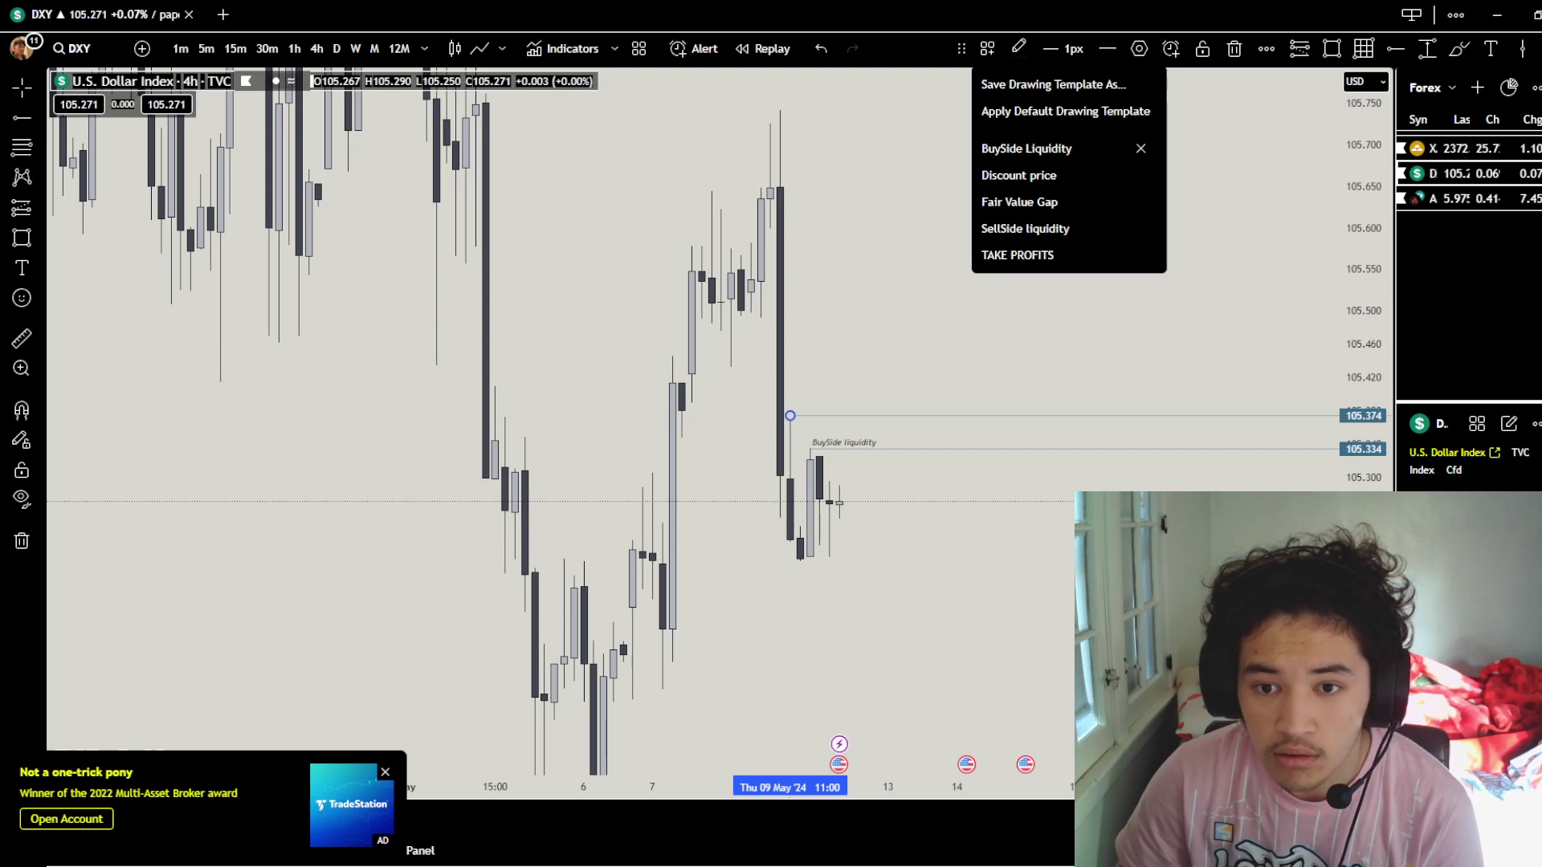
pyautogui.click(1044, 202)
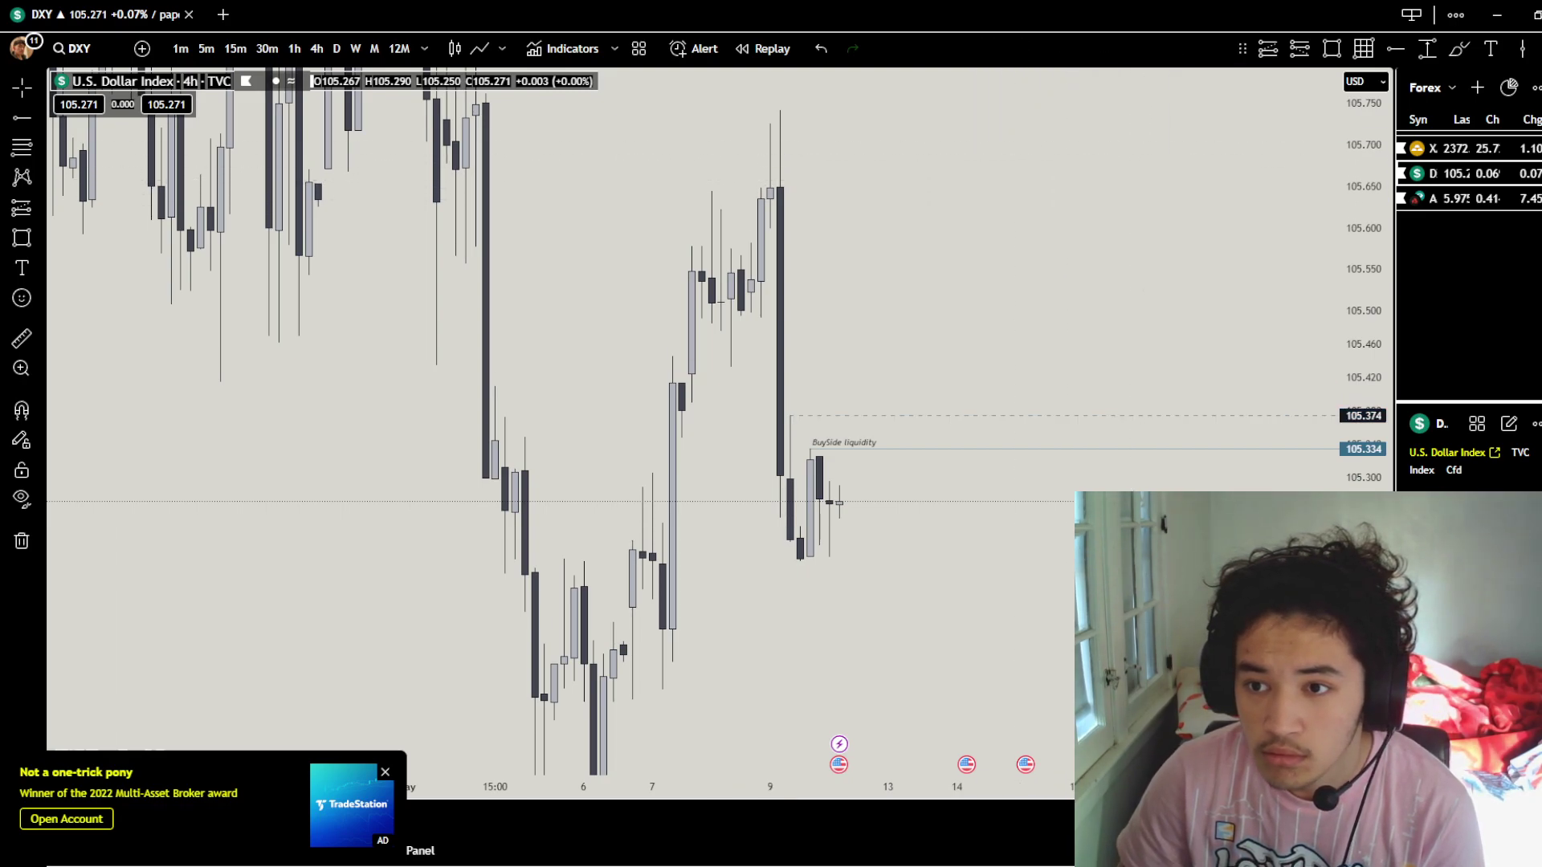
pyautogui.click(770, 229)
pyautogui.moveTo(888, 286); pyautogui.dragTo(888, 277)
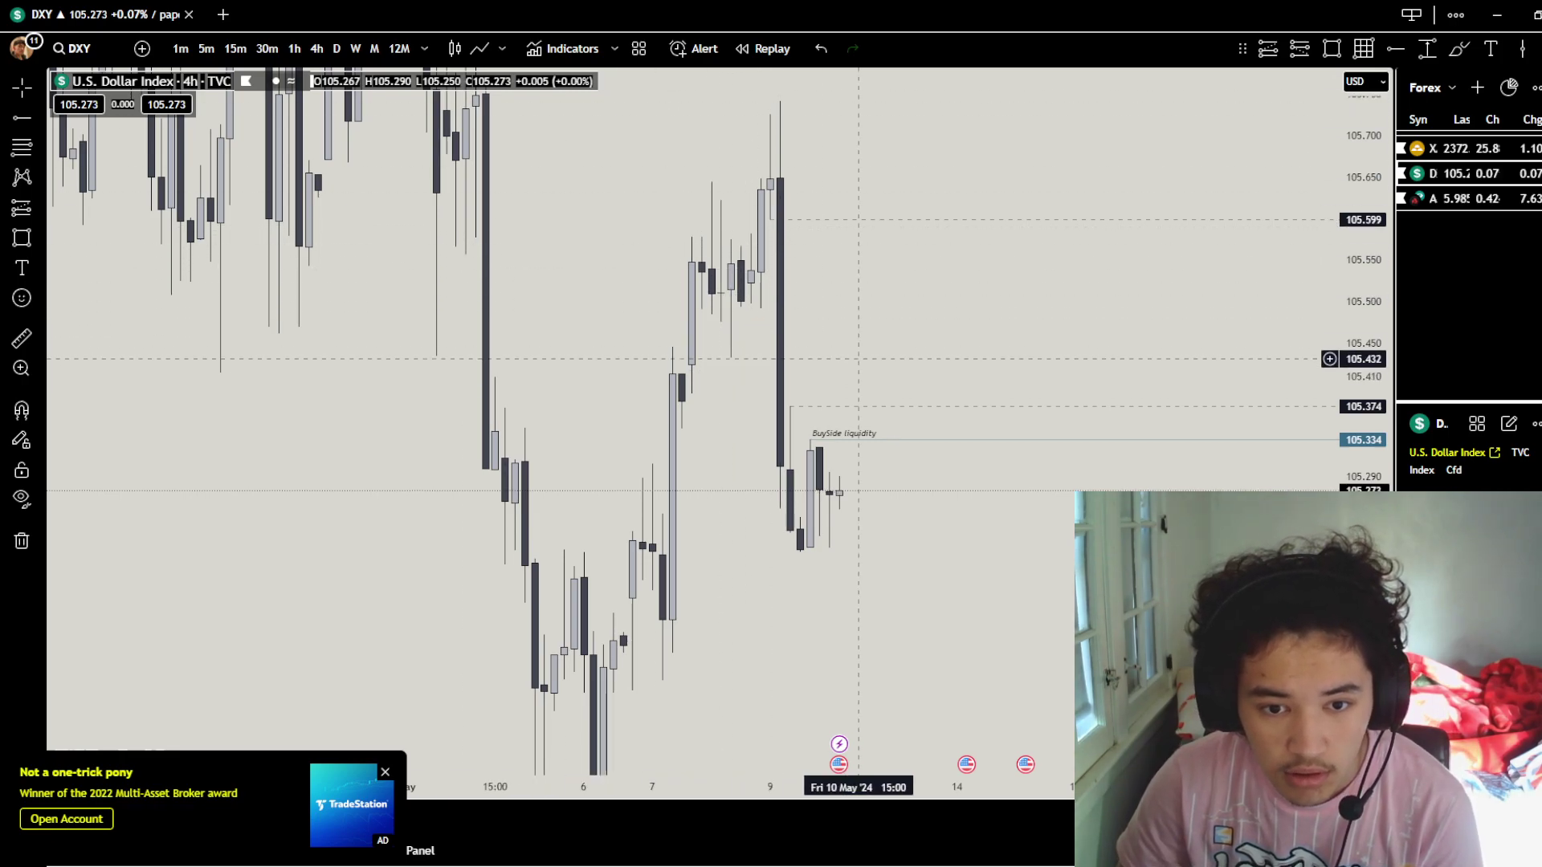
# Draw a rectangle over the 8 May 15:00 candle from 105.494 to 105.567 and extend it forward in time.
pyautogui.moveTo(836, 353); pyautogui.dragTo(864, 414)
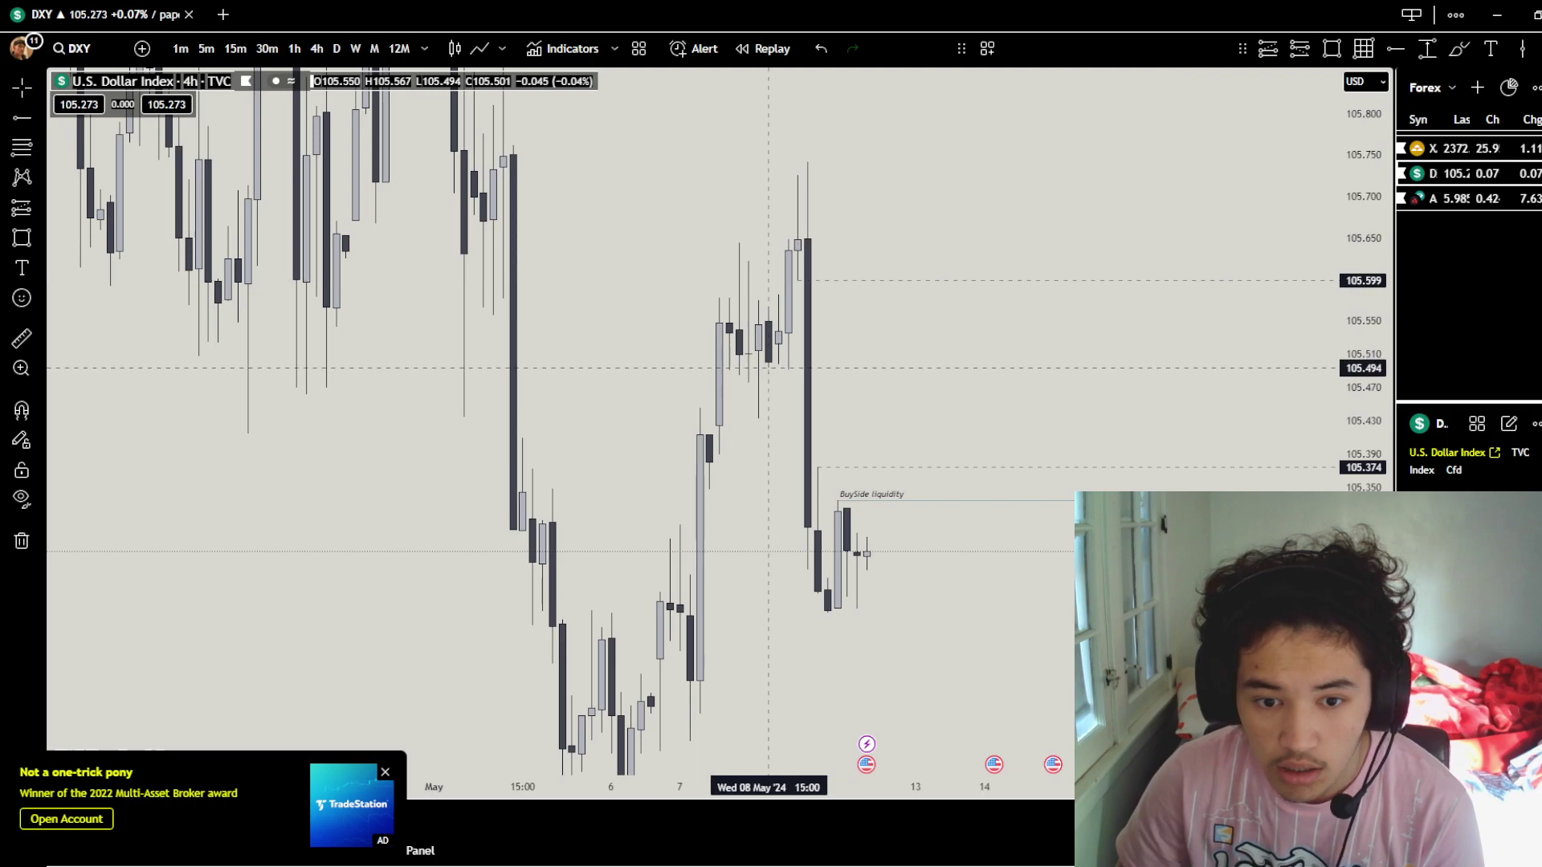
pyautogui.click(769, 309)
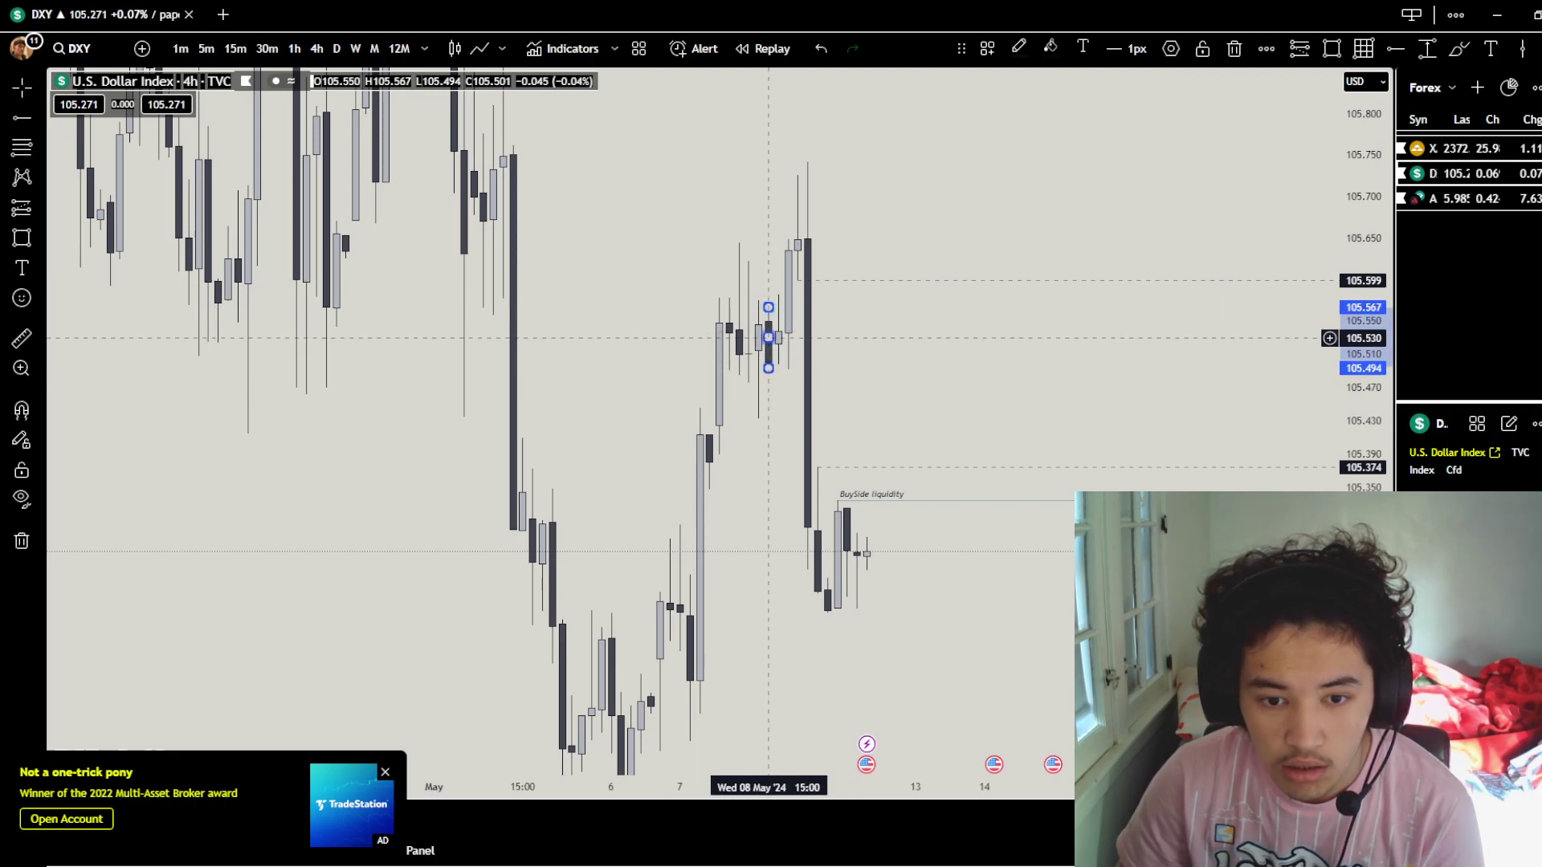
pyautogui.moveTo(768, 338); pyautogui.dragTo(1338, 341)
pyautogui.moveTo(1161, 408); pyautogui.dragTo(942, 430)
pyautogui.moveTo(1118, 361); pyautogui.dragTo(1321, 361)
pyautogui.moveTo(1082, 423); pyautogui.dragTo(1257, 394)
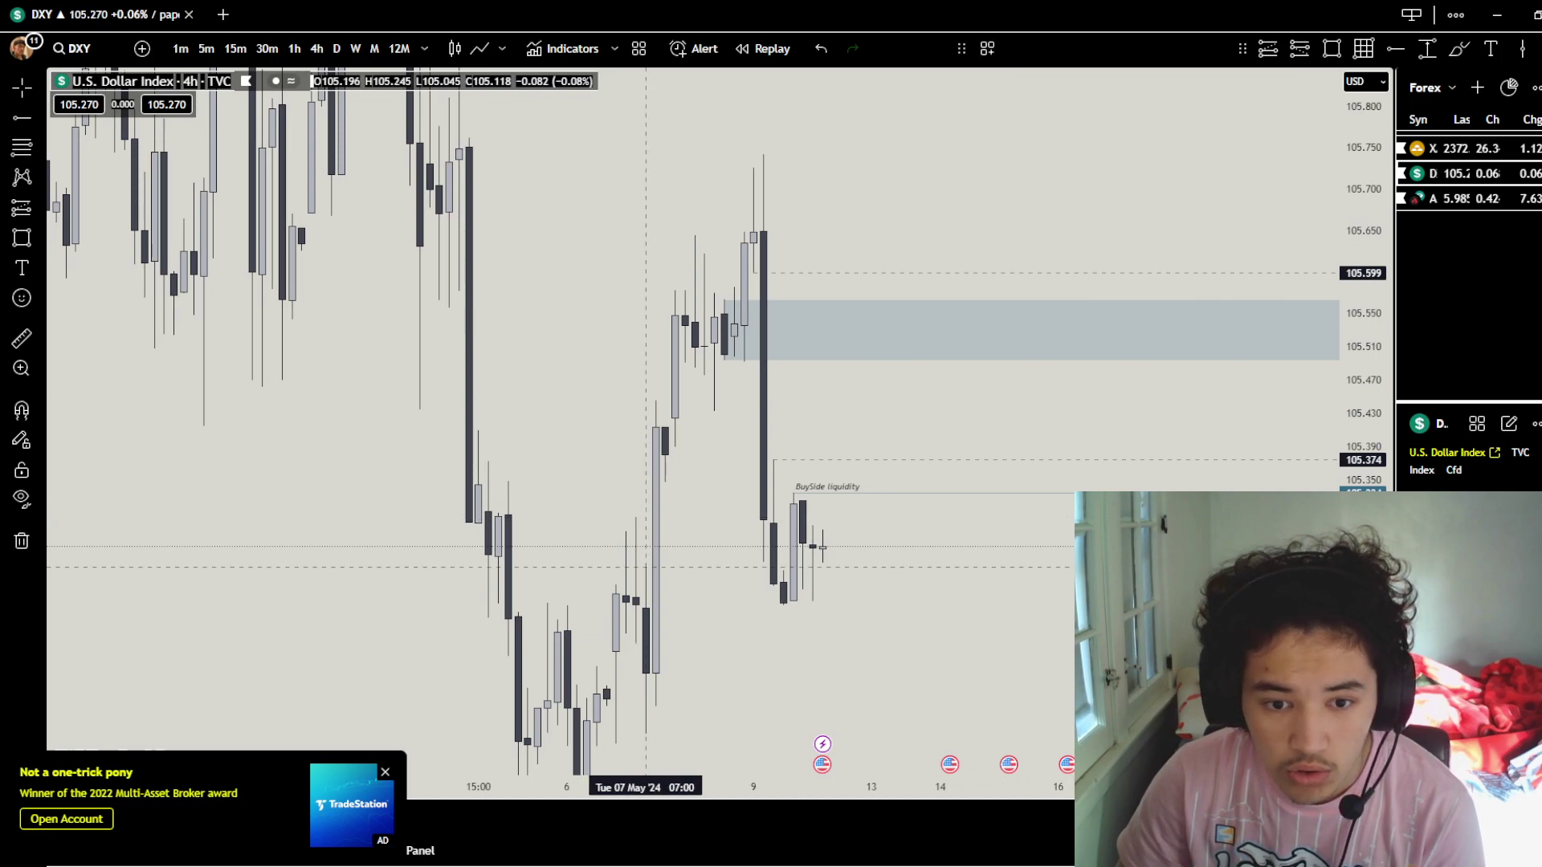
# Draw a supply rectangle from 105.492 up to the 9 May swing high at 105.742 and extend it forward in time.
pyautogui.moveTo(744, 363); pyautogui.dragTo(763, 154)
pyautogui.click(763, 154)
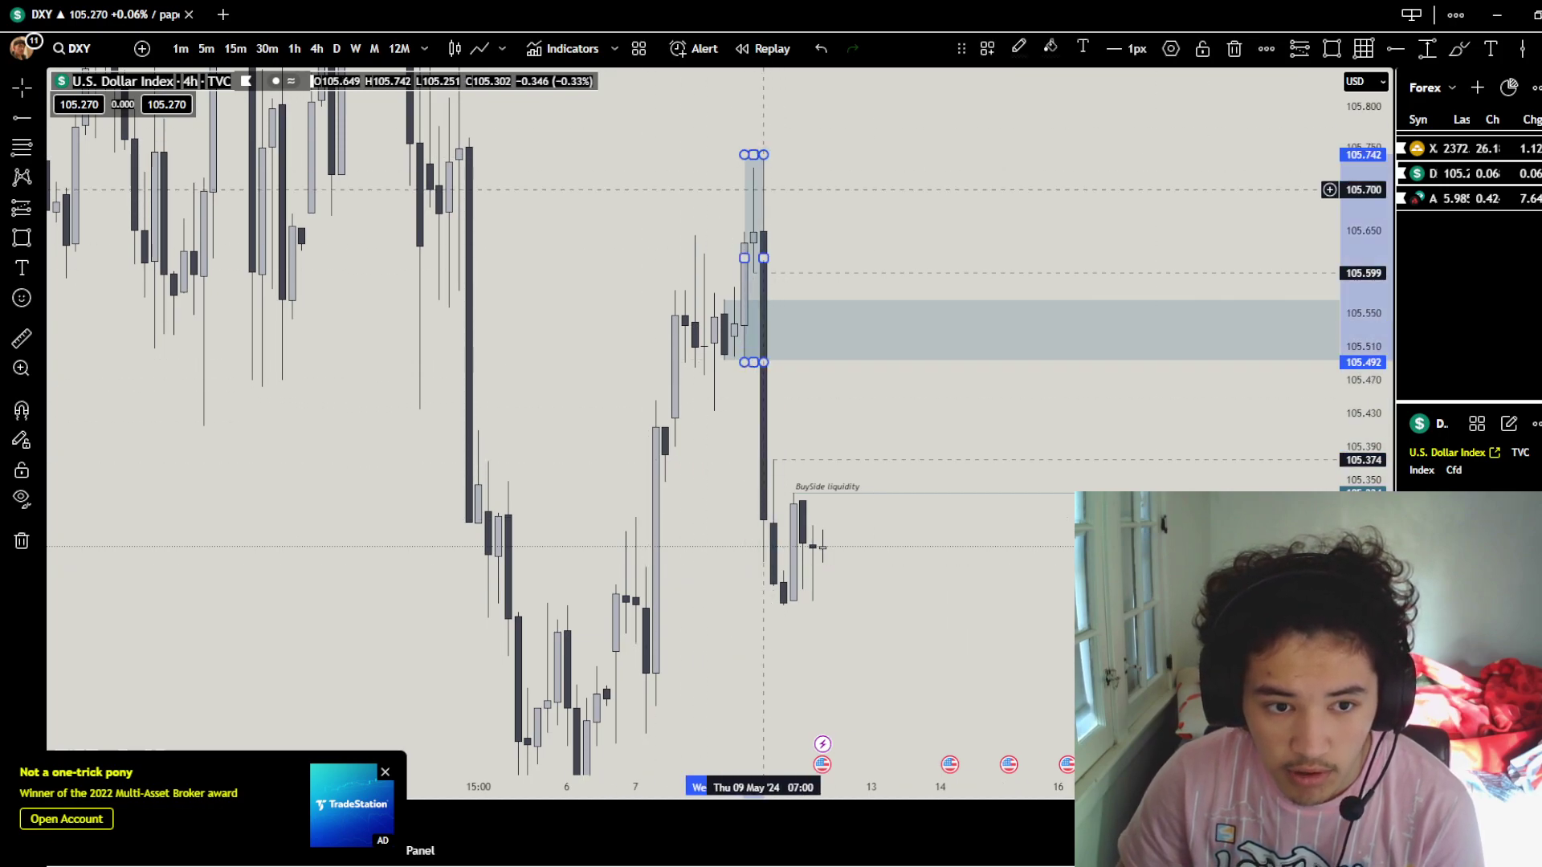
pyautogui.moveTo(763, 257); pyautogui.dragTo(1333, 265)
pyautogui.moveTo(1019, 415); pyautogui.dragTo(834, 422)
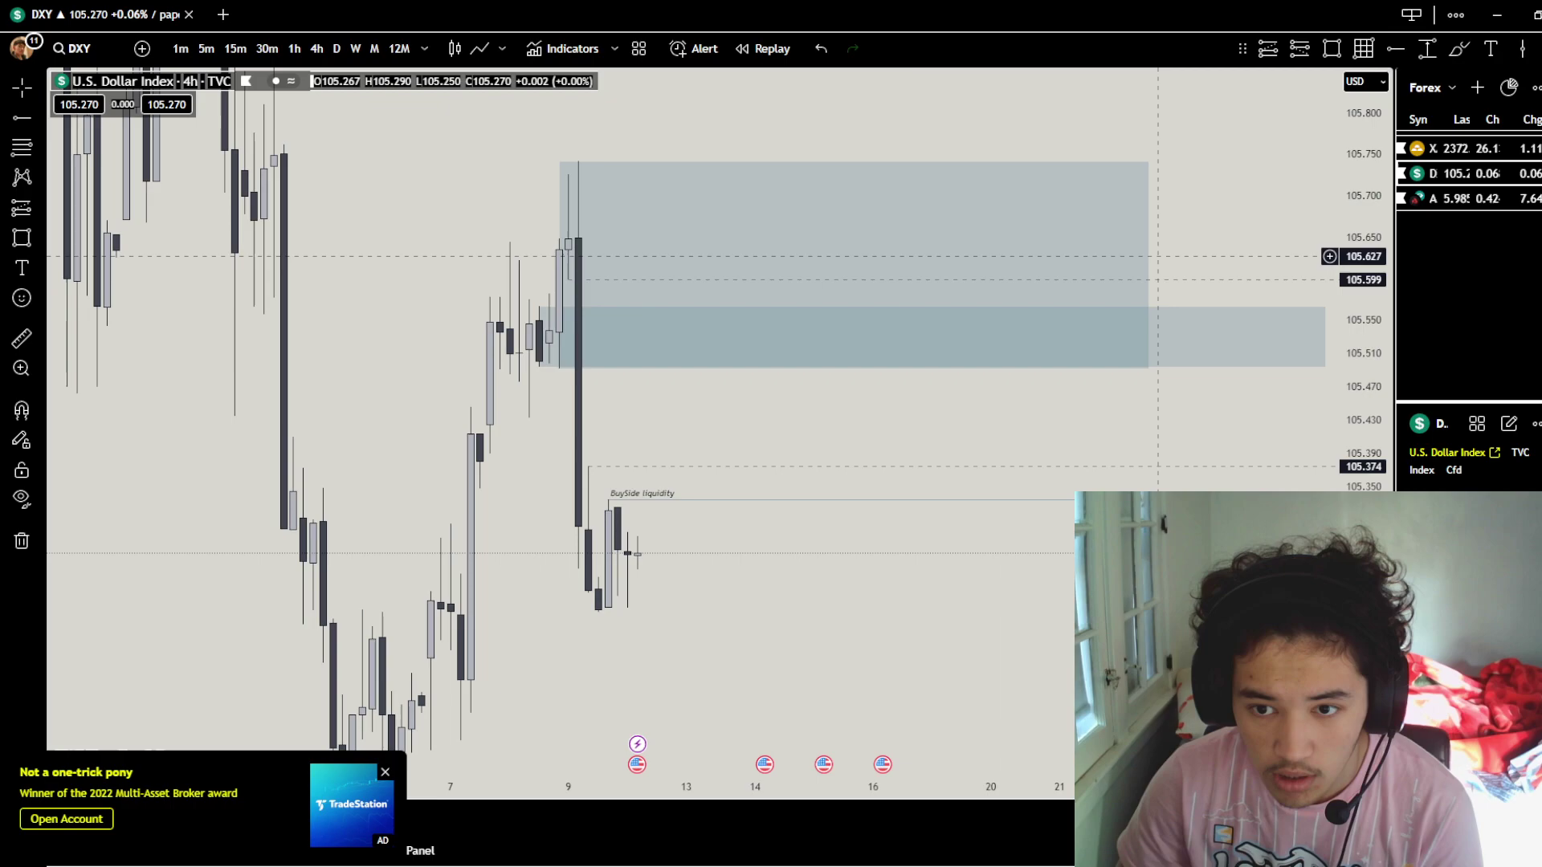
pyautogui.click(1149, 249)
pyautogui.moveTo(1148, 264); pyautogui.dragTo(1325, 287)
pyautogui.moveTo(1178, 438); pyautogui.dragTo(1198, 444)
pyautogui.moveTo(1096, 420); pyautogui.dragTo(1293, 419)
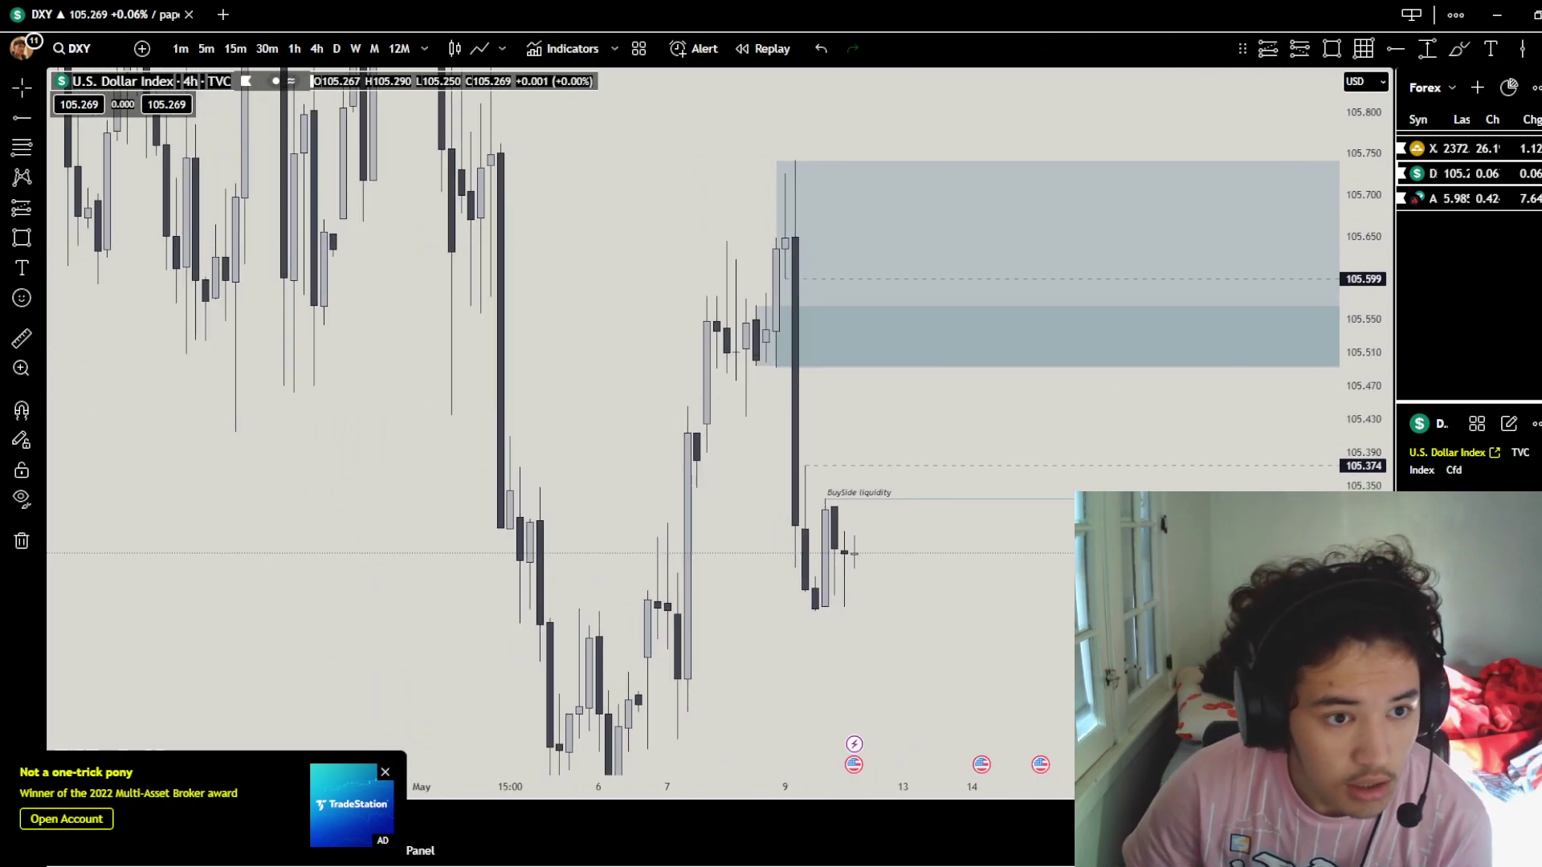
# On the 30-minute timeframe, draw a rectangle over the 9 May 09:00 candle from 105.436 to 105.526 and extend it forward in time.
pyautogui.write('30')
pyautogui.press('Return')
pyautogui.hscroll(-3, 723, 450)
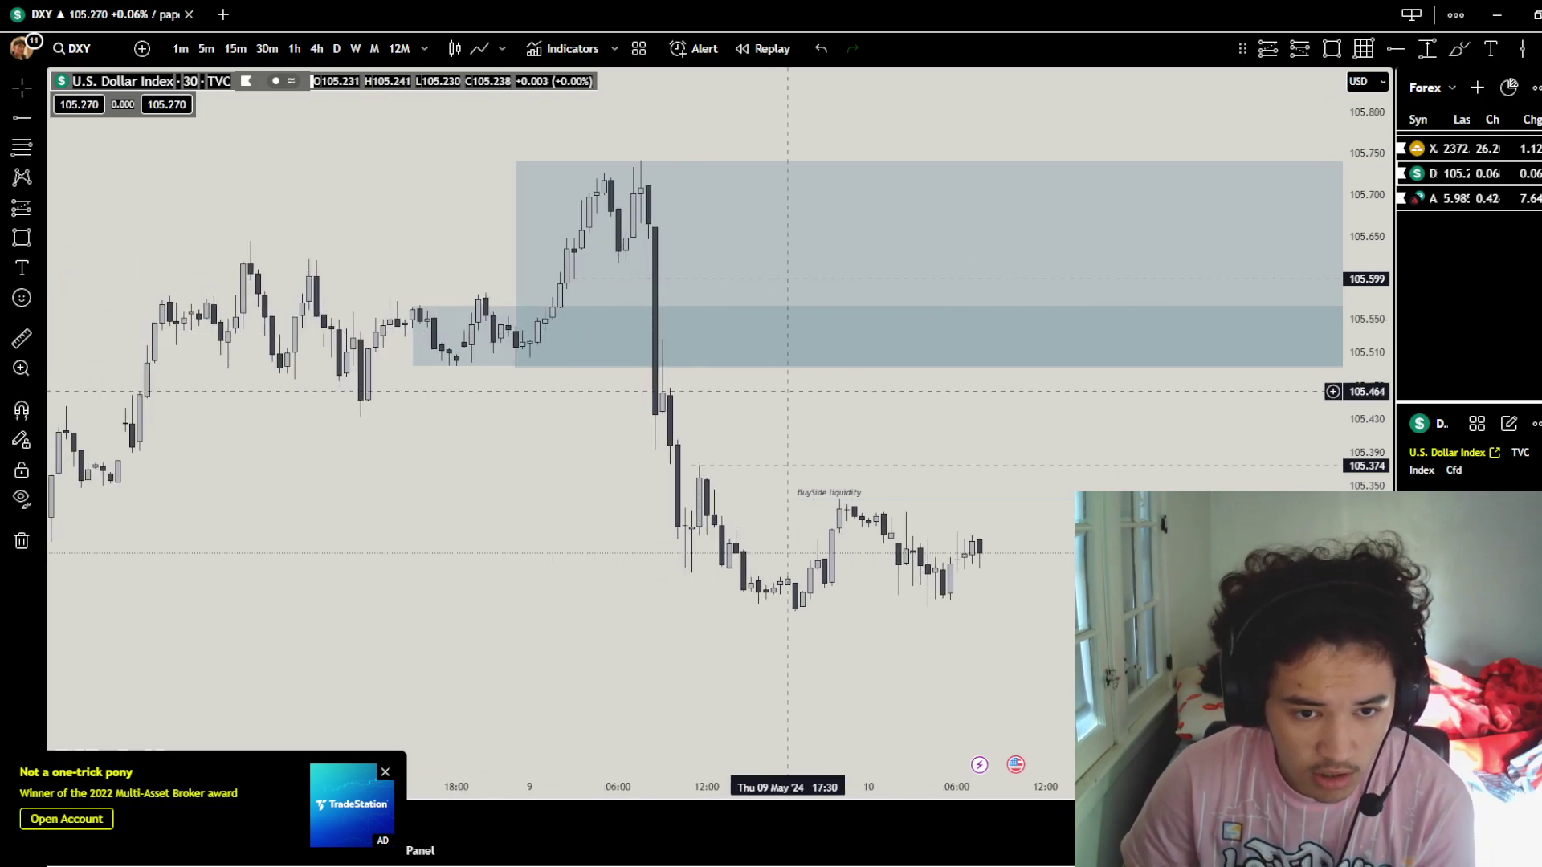
pyautogui.moveTo(868, 450); pyautogui.dragTo(797, 432)
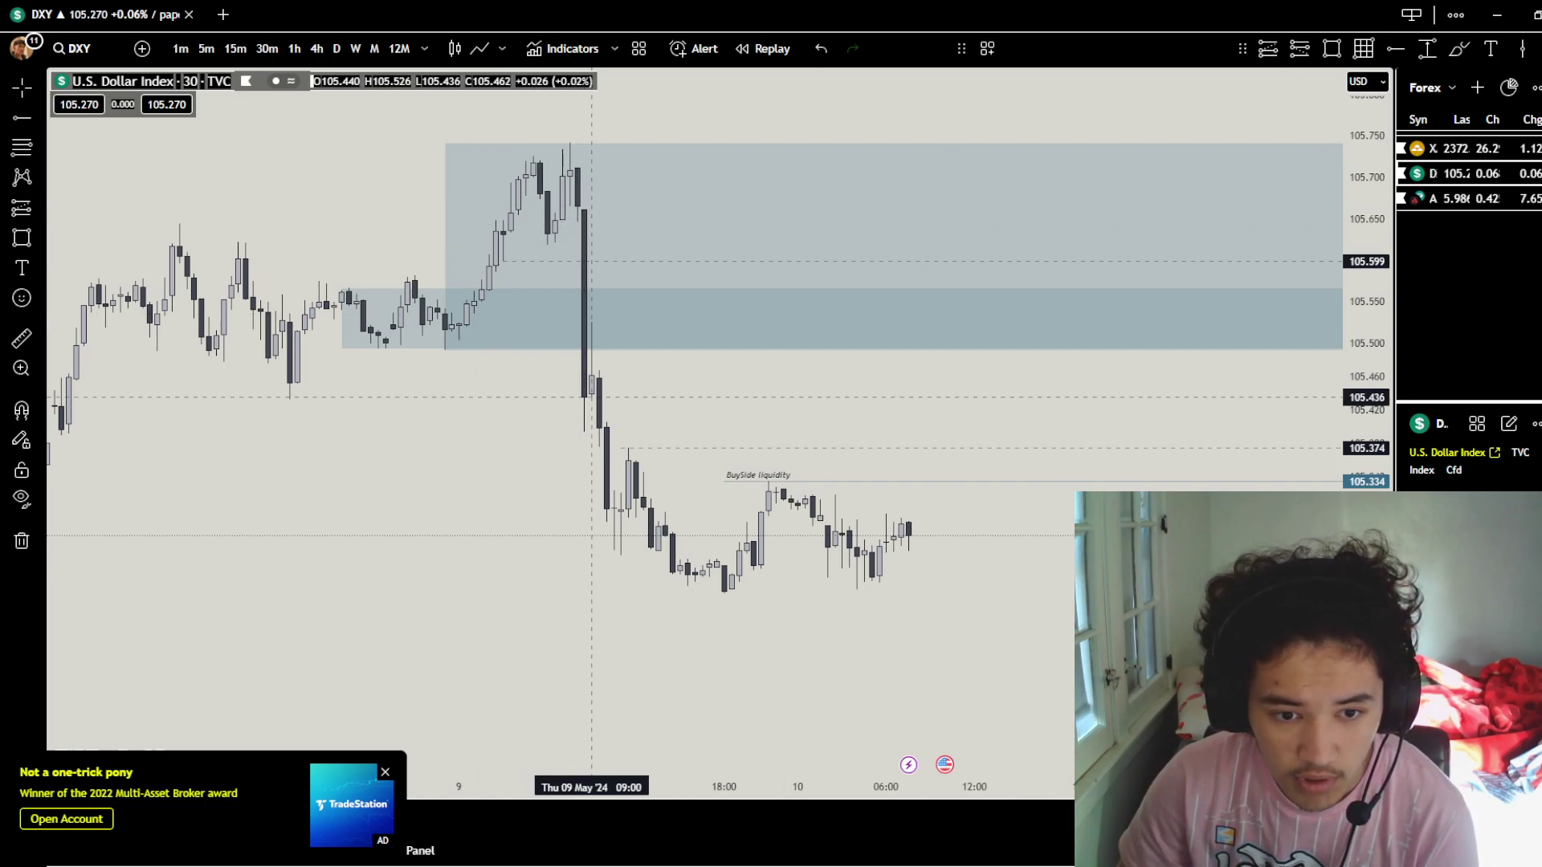
pyautogui.click(596, 368)
pyautogui.moveTo(596, 368); pyautogui.dragTo(945, 401)
pyautogui.moveTo(1033, 392); pyautogui.dragTo(676, 395)
pyautogui.moveTo(588, 361); pyautogui.dragTo(1241, 363)
pyautogui.moveTo(1026, 438); pyautogui.dragTo(767, 433)
pyautogui.moveTo(983, 359); pyautogui.dragTo(1343, 358)
pyautogui.moveTo(1116, 446); pyautogui.dragTo(1285, 447)
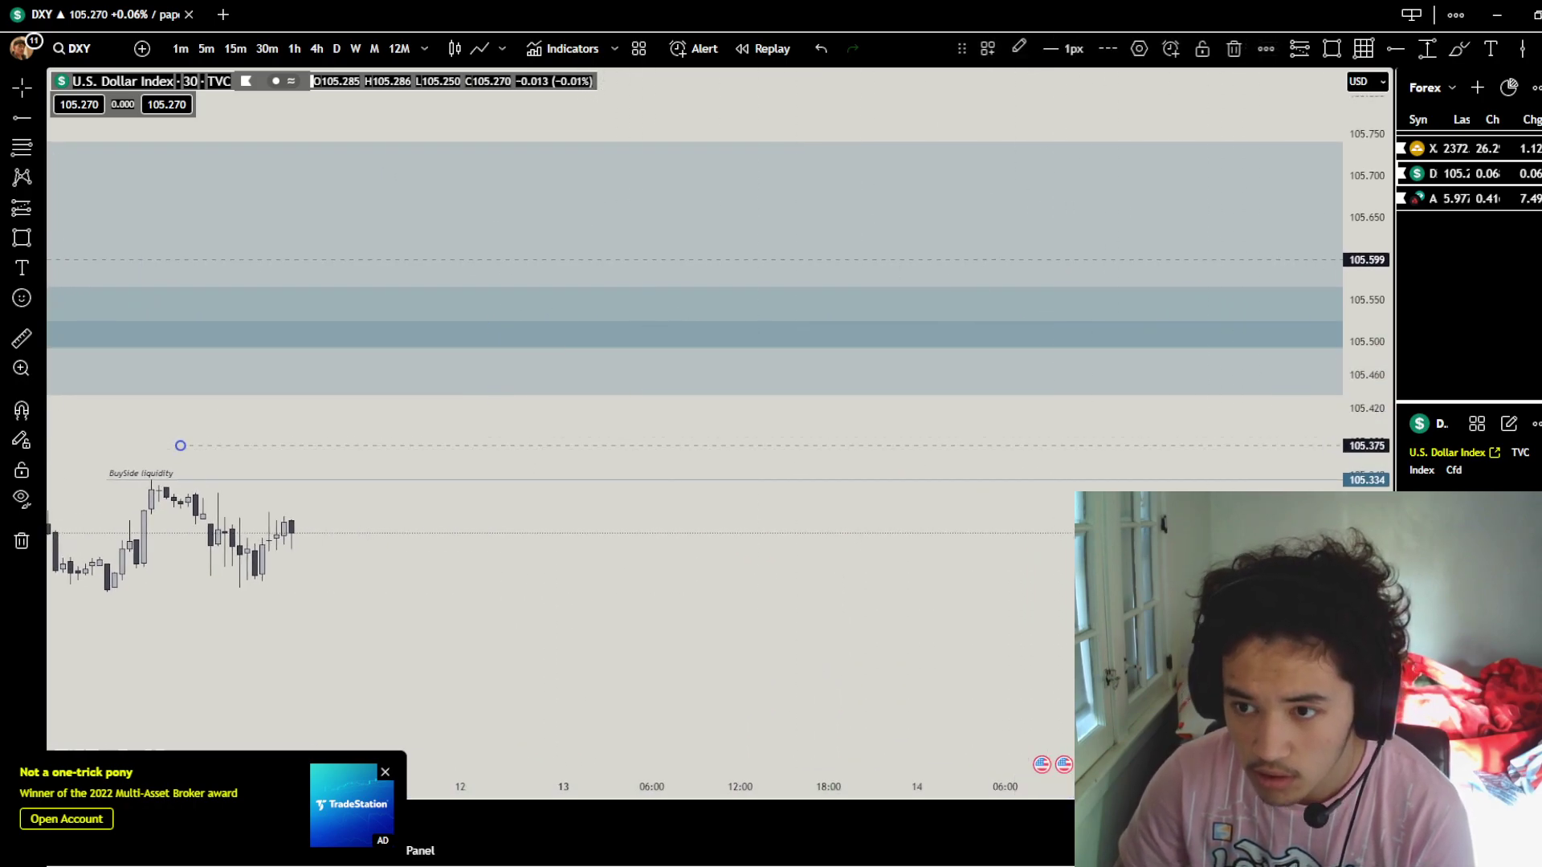
pyautogui.moveTo(1032, 430); pyautogui.dragTo(1296, 446)
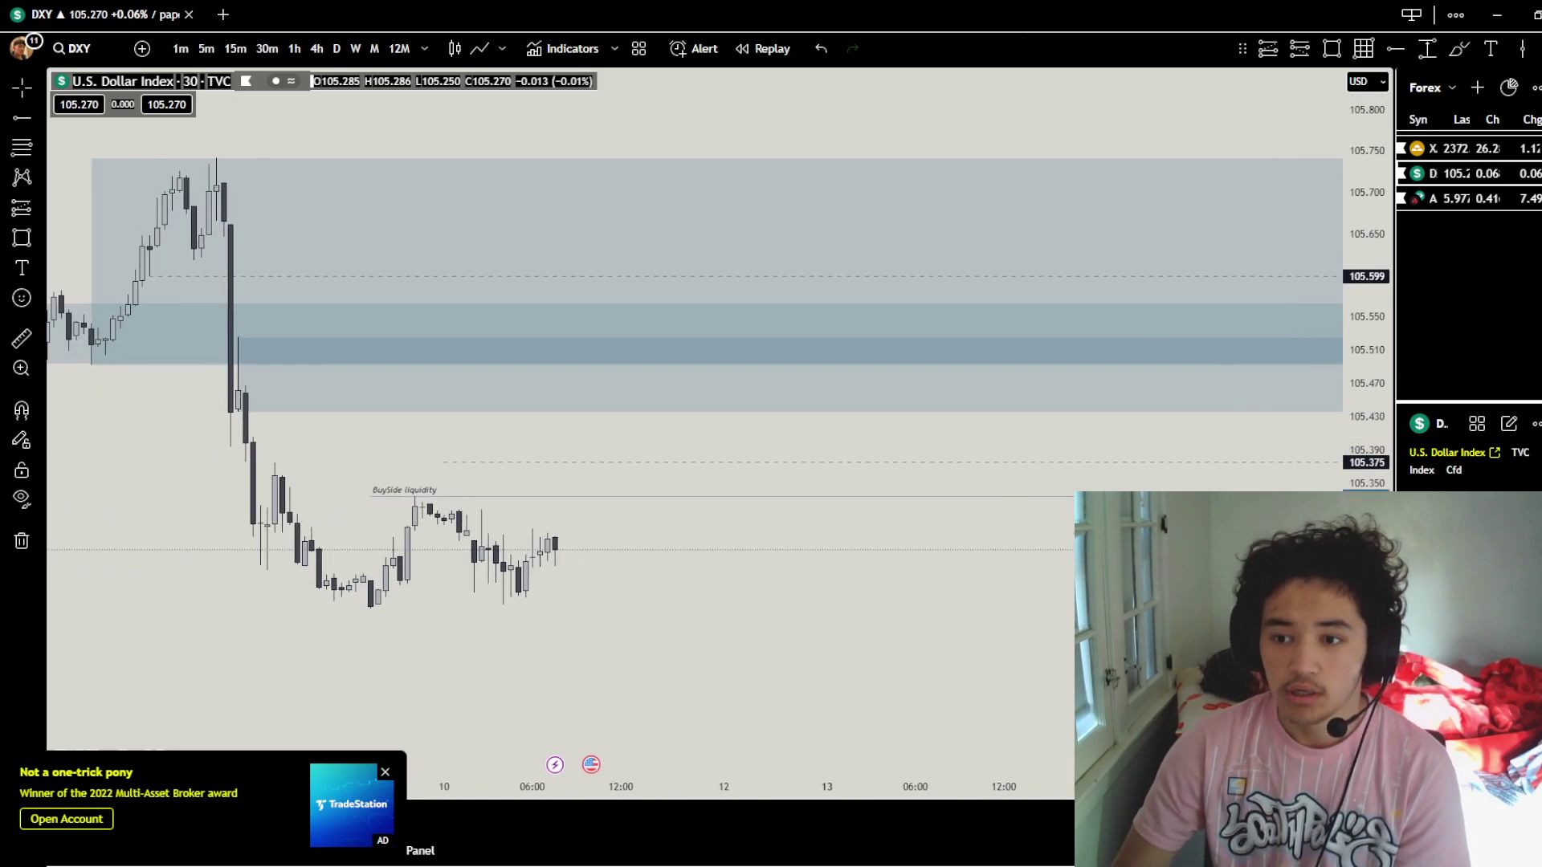
# Return to the XAUUSD chart, stretch its price scale and examine the 10 May candles against the marked zones.
pyautogui.click(1445, 148)
pyautogui.moveTo(883, 305); pyautogui.dragTo(1209, 483)
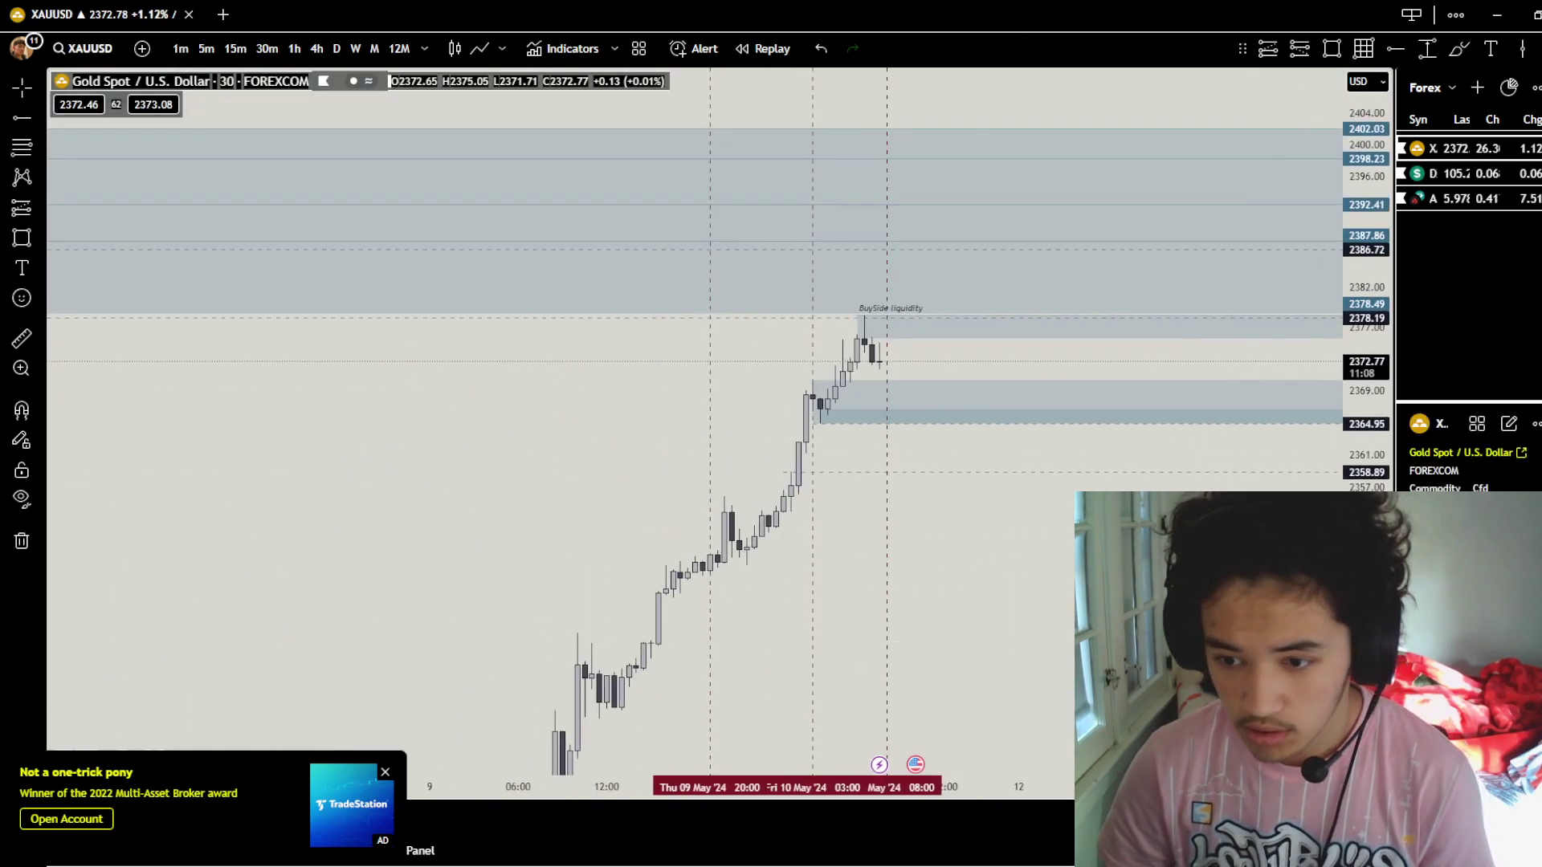
pyautogui.moveTo(1365, 699); pyautogui.dragTo(1365, 424)
pyautogui.moveTo(1100, 586); pyautogui.dragTo(1066, 652)
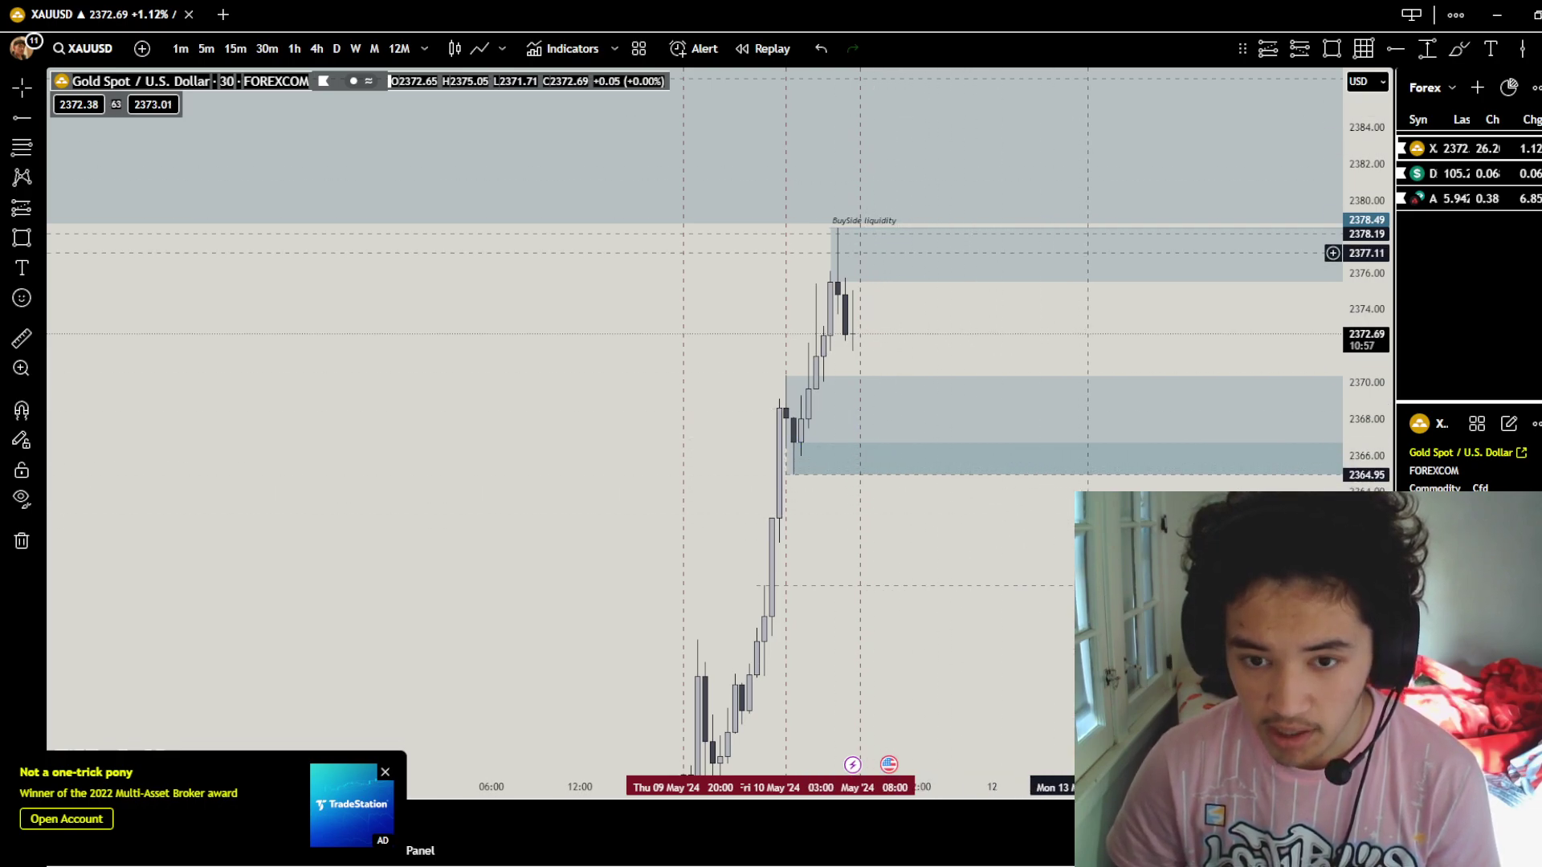
pyautogui.moveTo(905, 242); pyautogui.dragTo(933, 516)
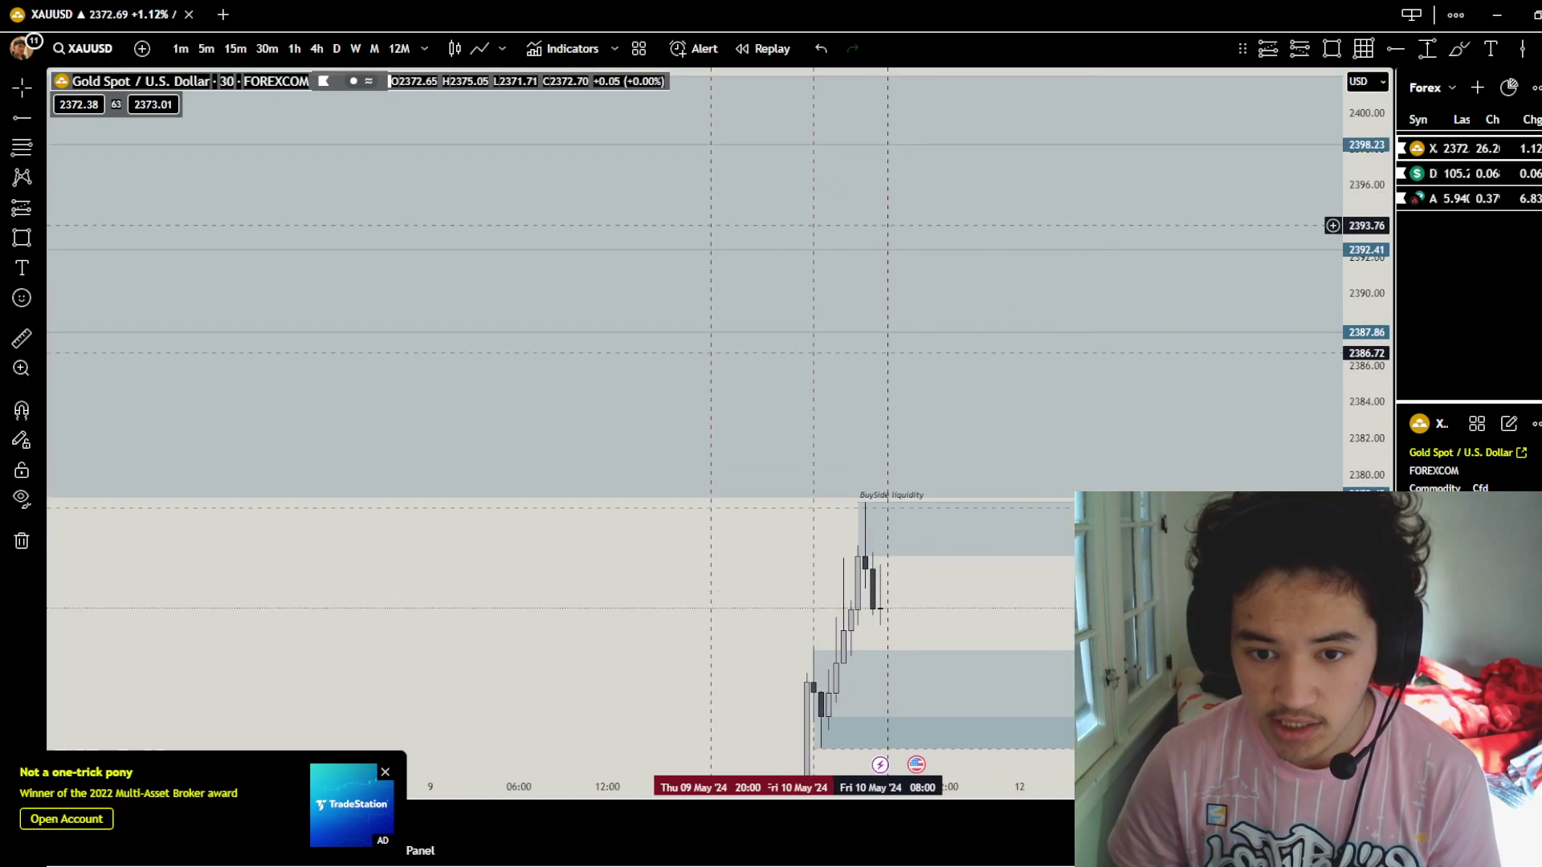
pyautogui.moveTo(888, 576); pyautogui.dragTo(831, 466)
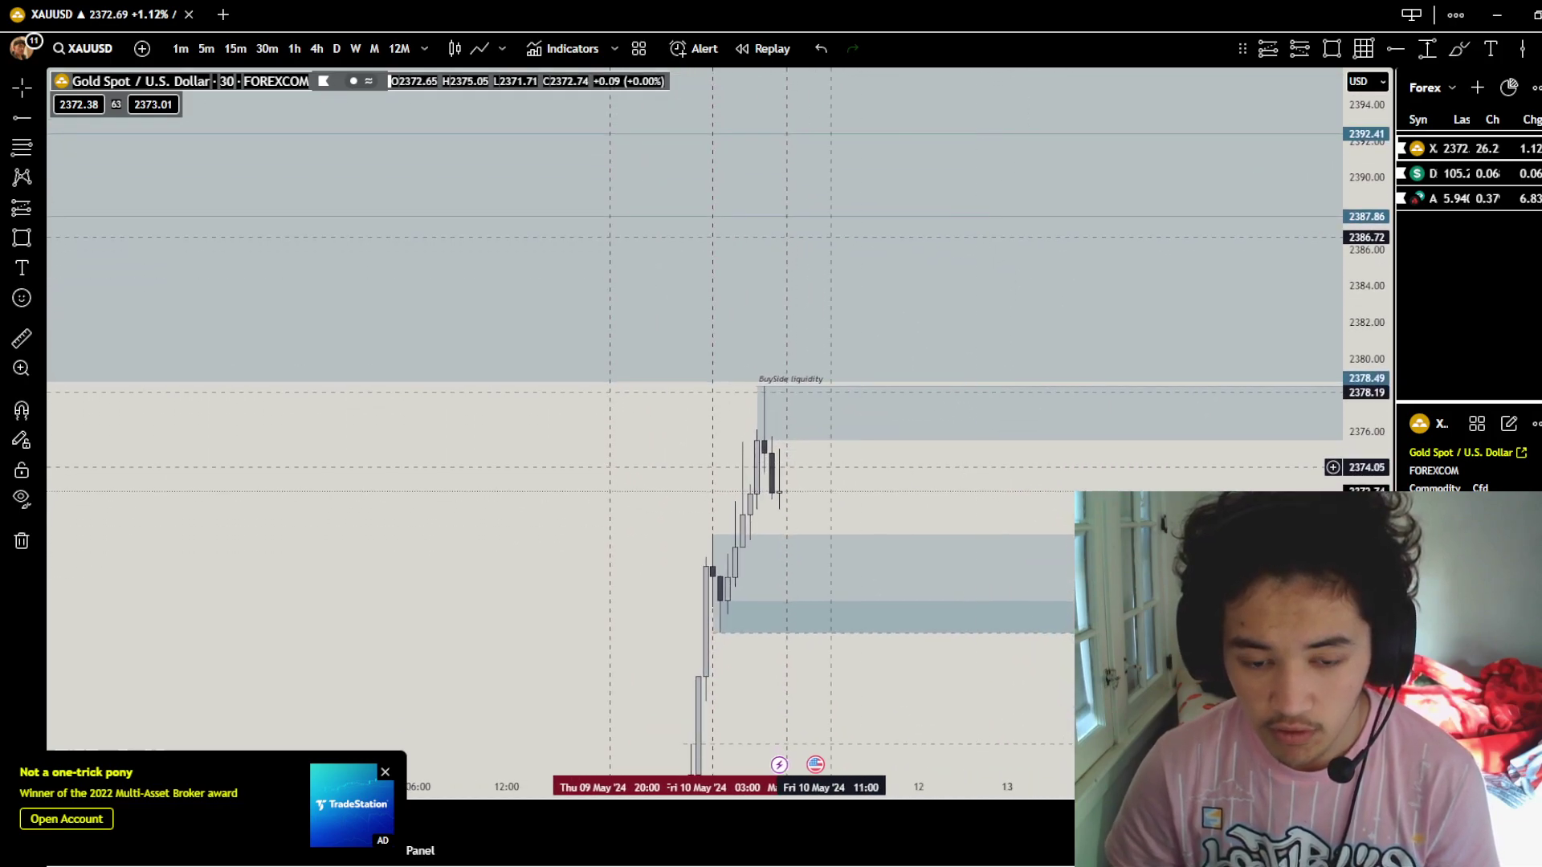